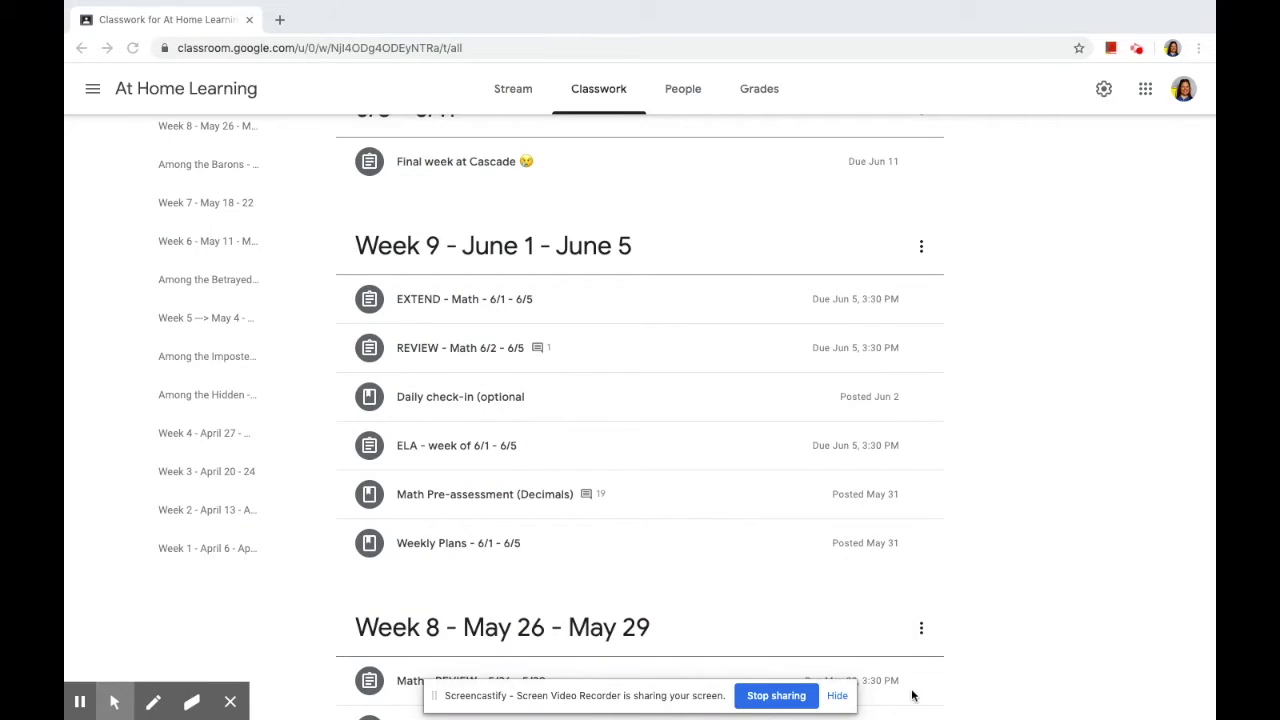
Step: Hide the screen-sharing notice and expand the Week 9 EXTEND - Math 6/1 - 6/5 assignment
{"action": "left_click", "coordinate": [843, 695]}
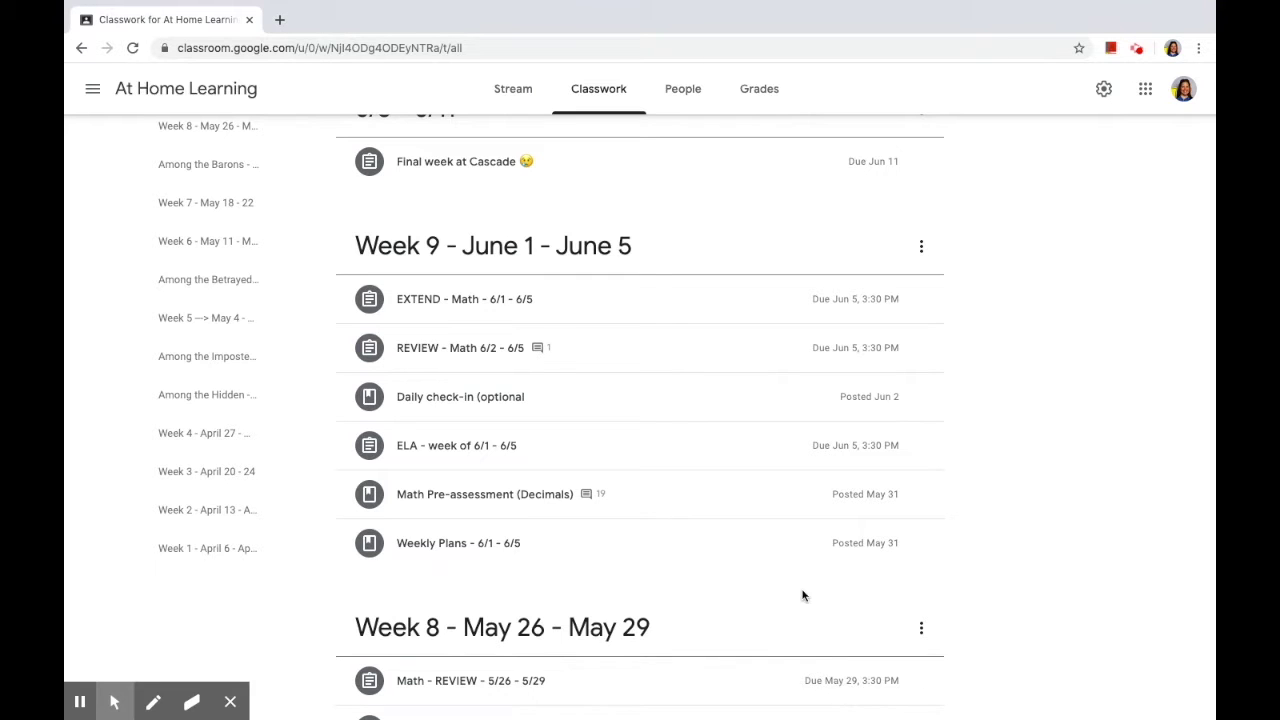
{"action": "scroll", "coordinate": [800, 594], "scroll_direction": "up", "scroll_amount": 2}
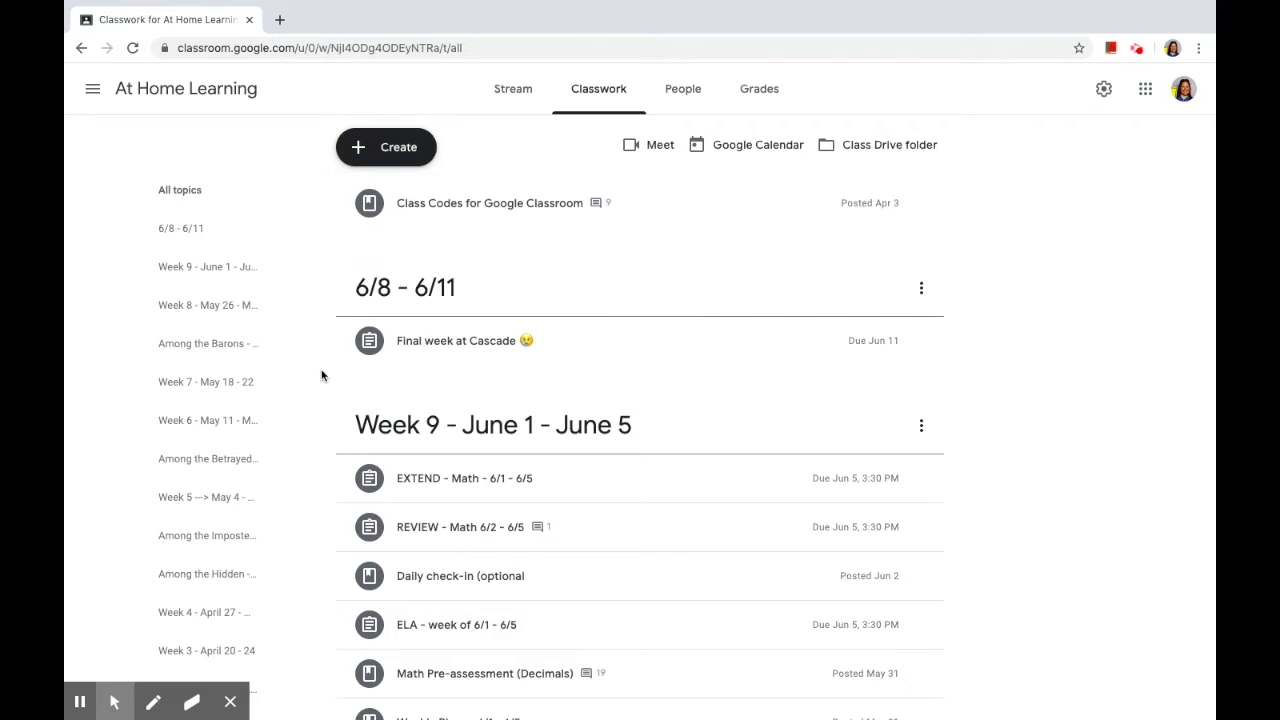
{"action": "scroll", "coordinate": [258, 522], "scroll_direction": "down", "scroll_amount": 1}
{"action": "scroll", "coordinate": [258, 522], "scroll_direction": "down", "scroll_amount": 1}
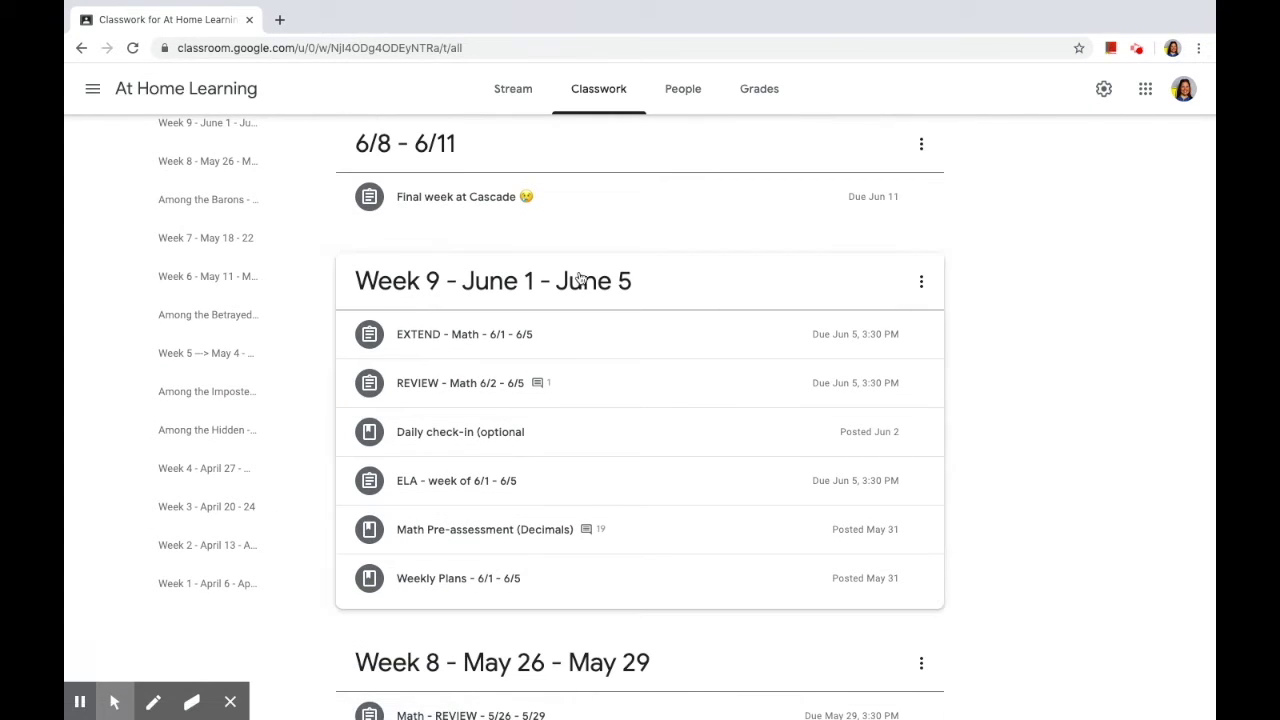
{"action": "scroll", "coordinate": [604, 611], "scroll_direction": "down", "scroll_amount": 1}
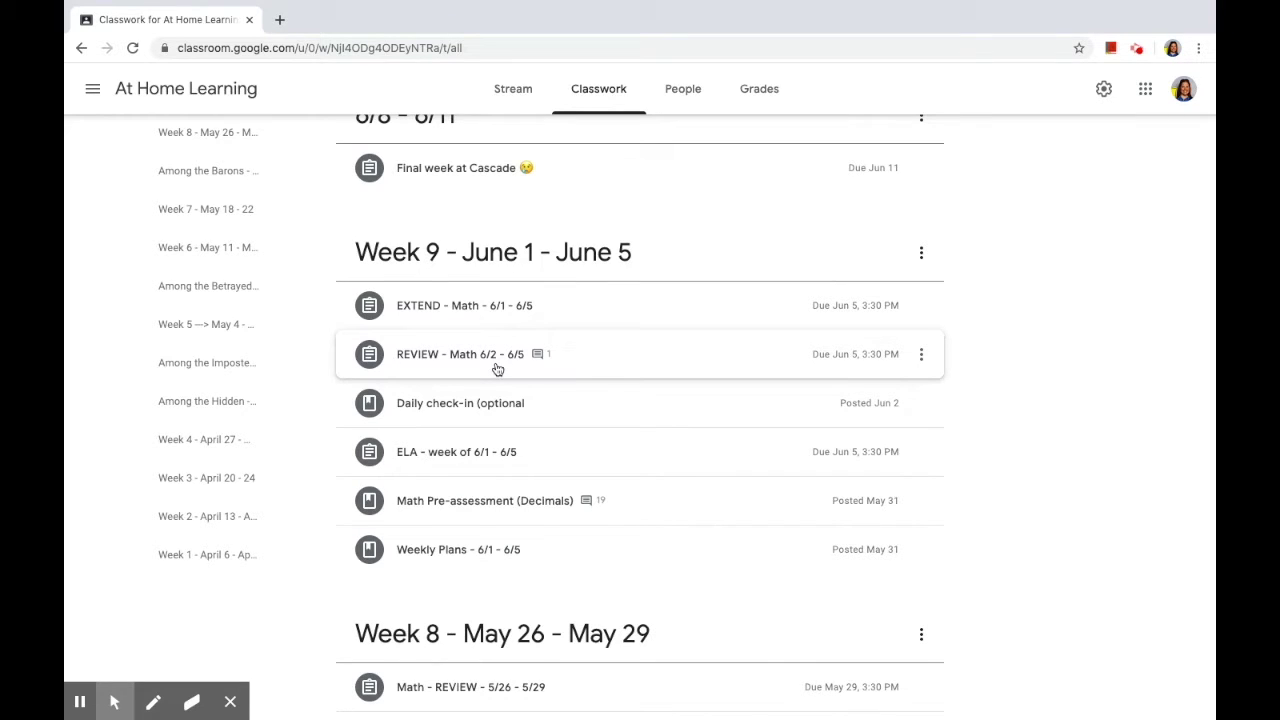
{"action": "left_click", "coordinate": [471, 312]}
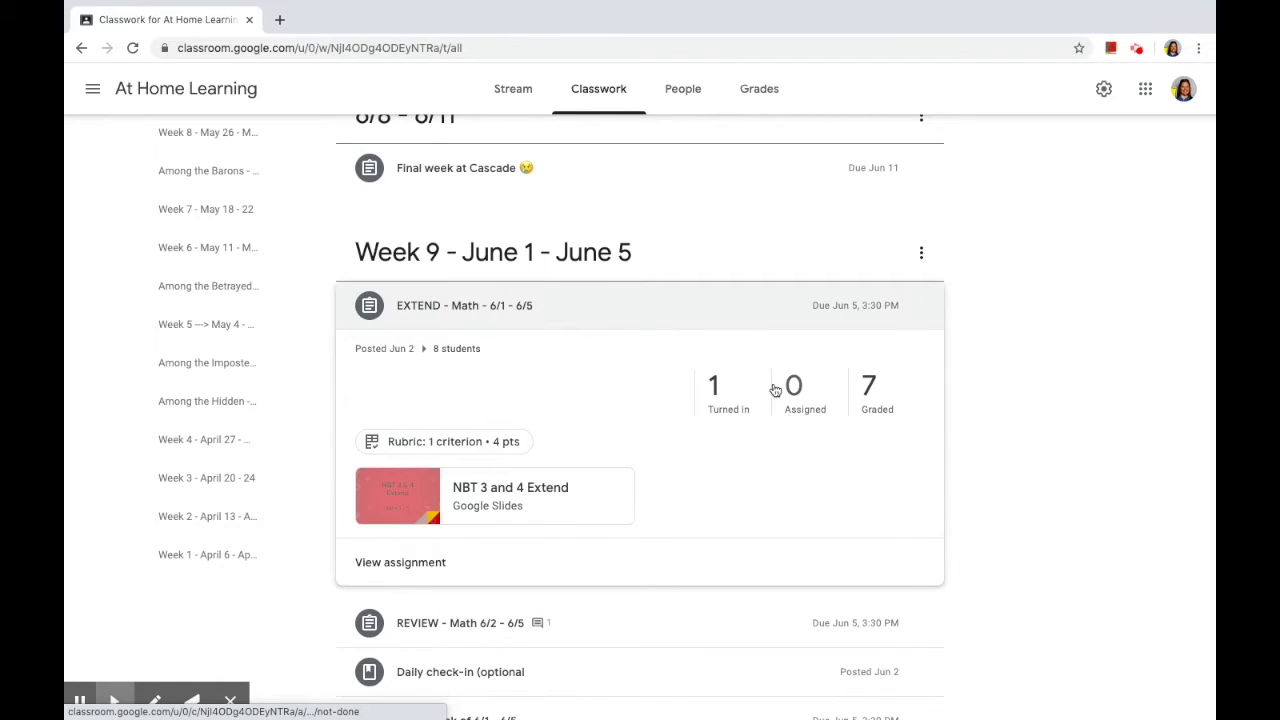
Step: Bring up the student's 4/4 NBT 3 and 4 Extend submission and the recorder's highlighting options
{"action": "mouse_move", "coordinate": [73, 710]}
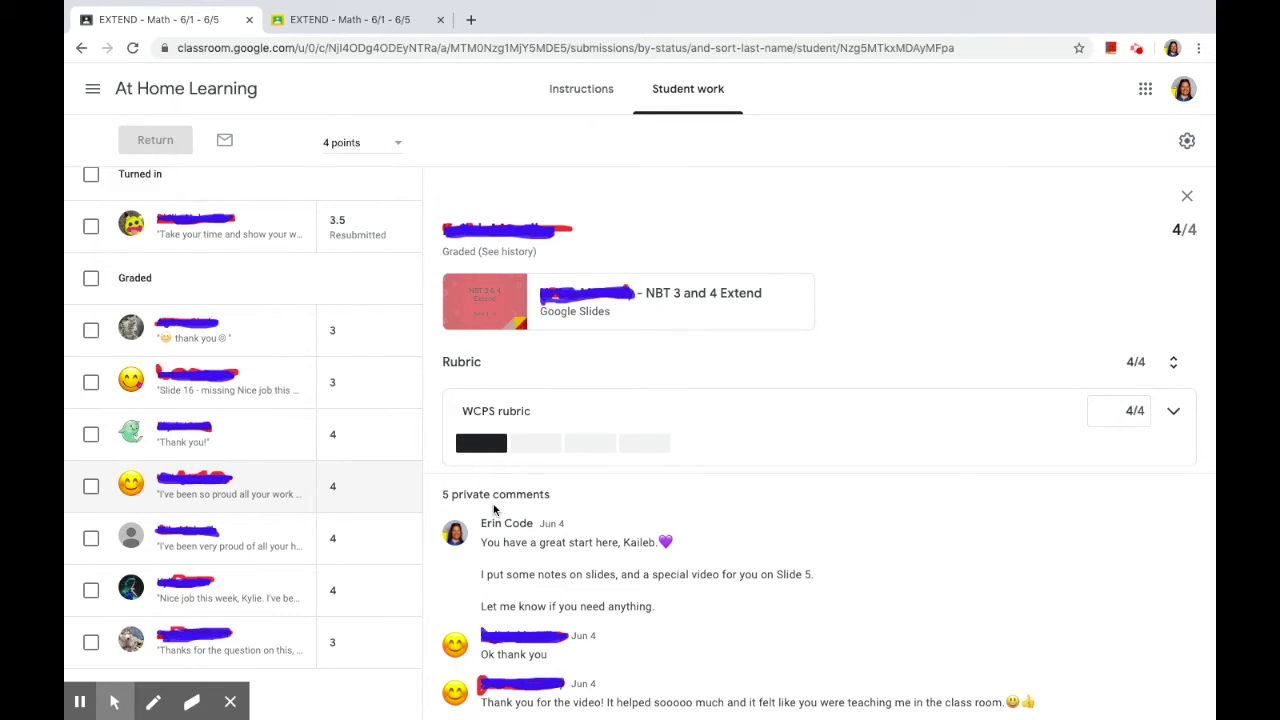
{"action": "left_click", "coordinate": [114, 702]}
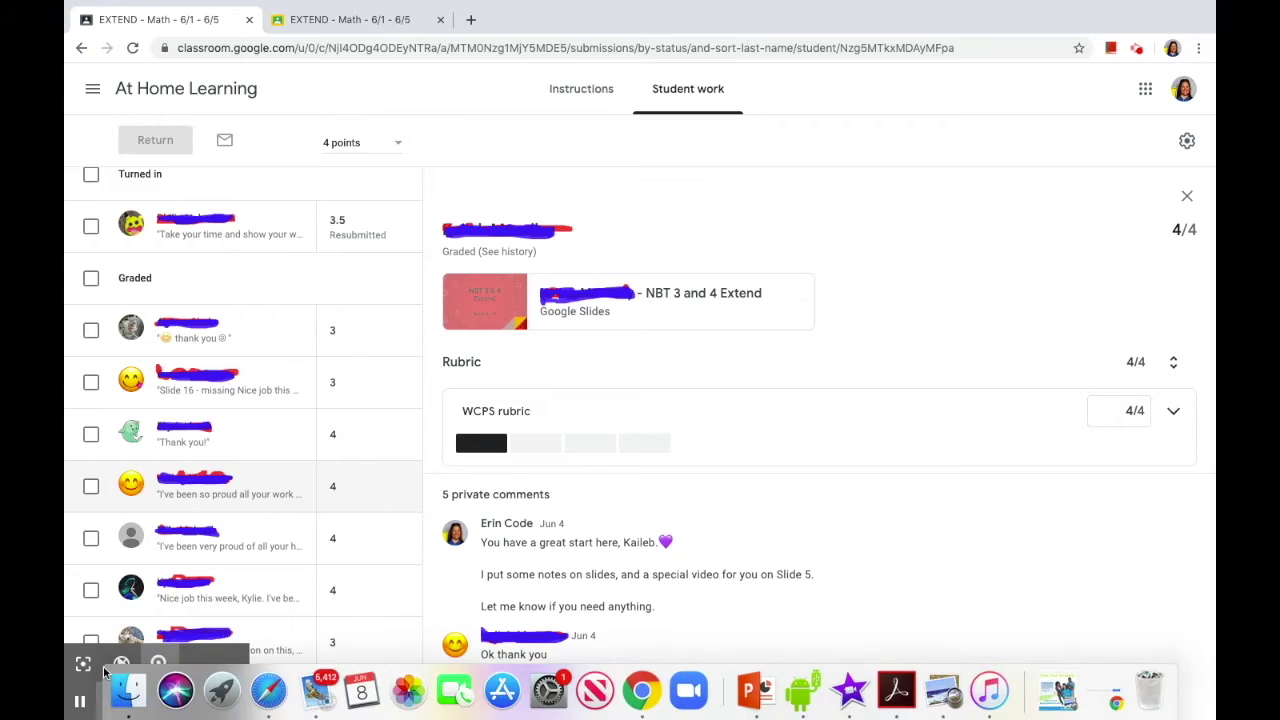
Step: Briefly spotlight the private comments, then open the student's Extend slides at the Warm-Up
{"action": "left_click", "coordinate": [84, 663]}
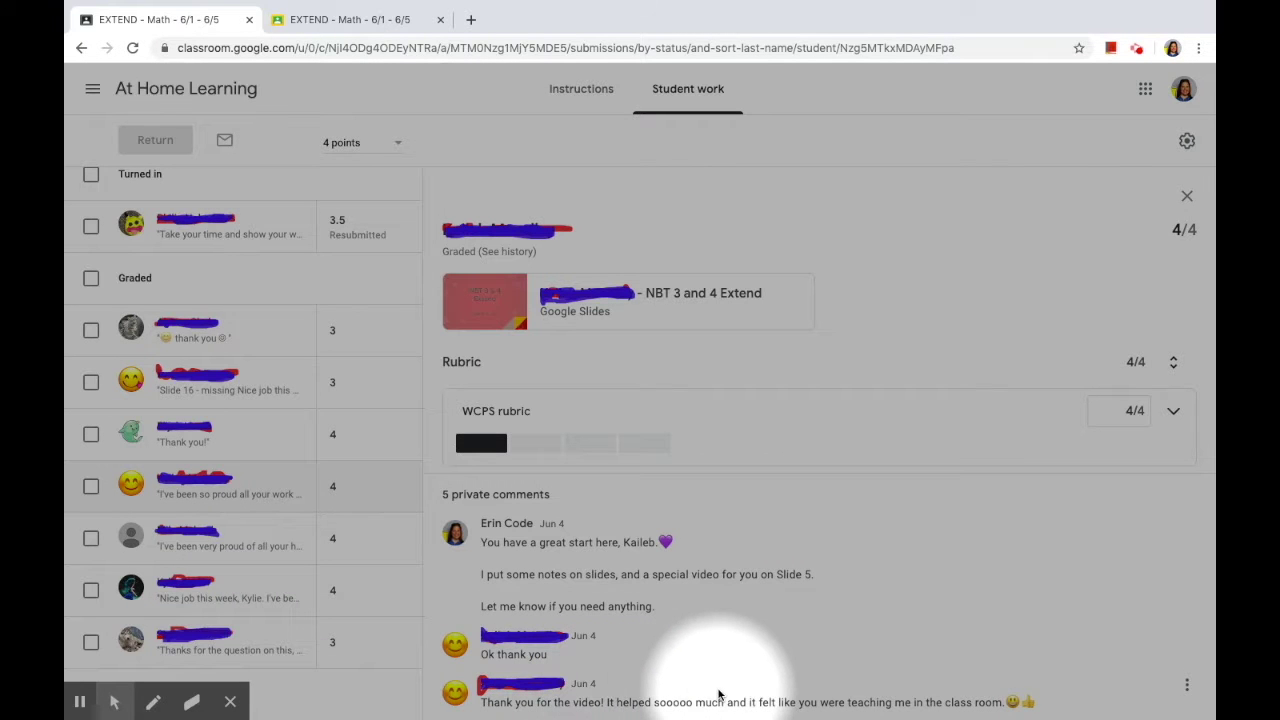
{"action": "mouse_move", "coordinate": [115, 692]}
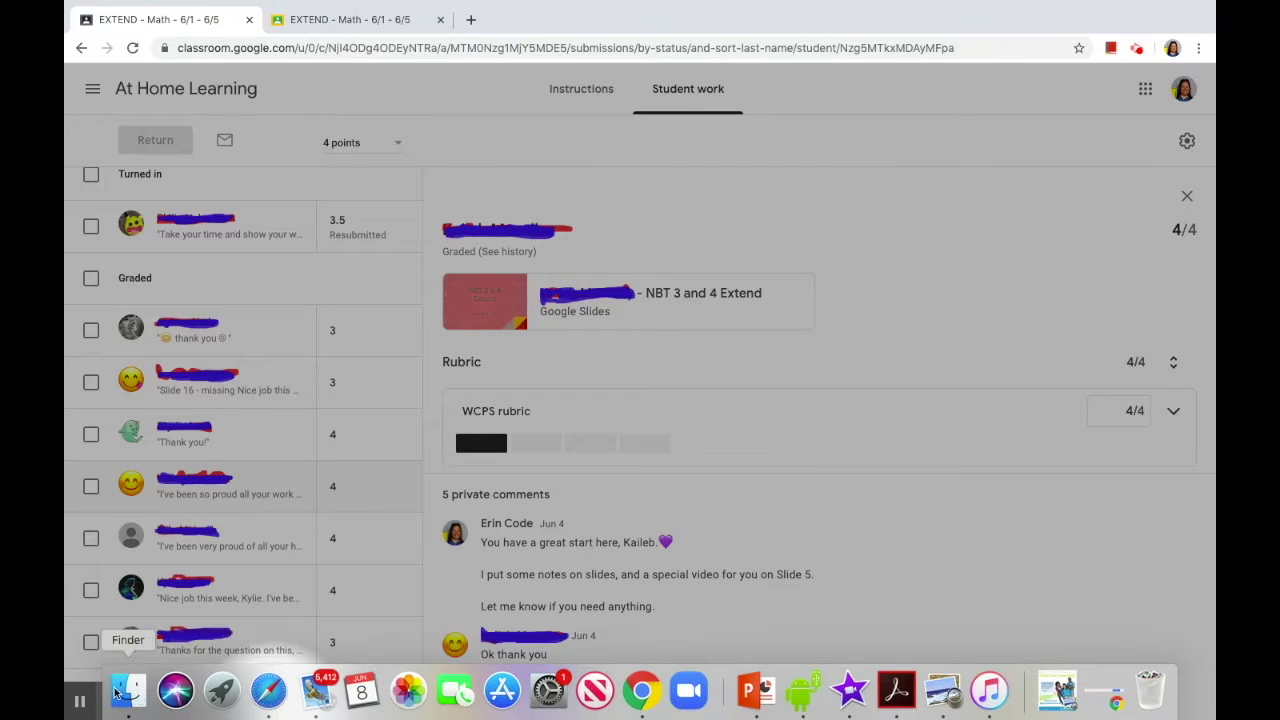
{"action": "left_click", "coordinate": [84, 663]}
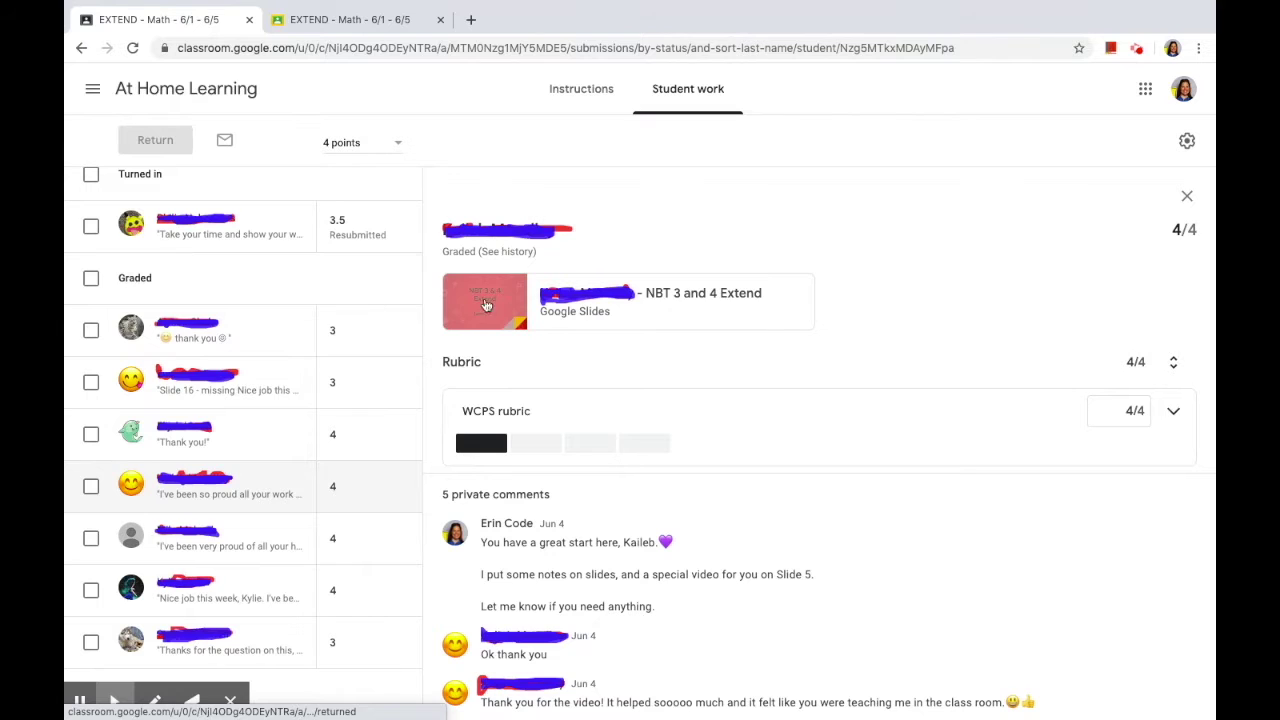
{"action": "left_click", "coordinate": [81, 703]}
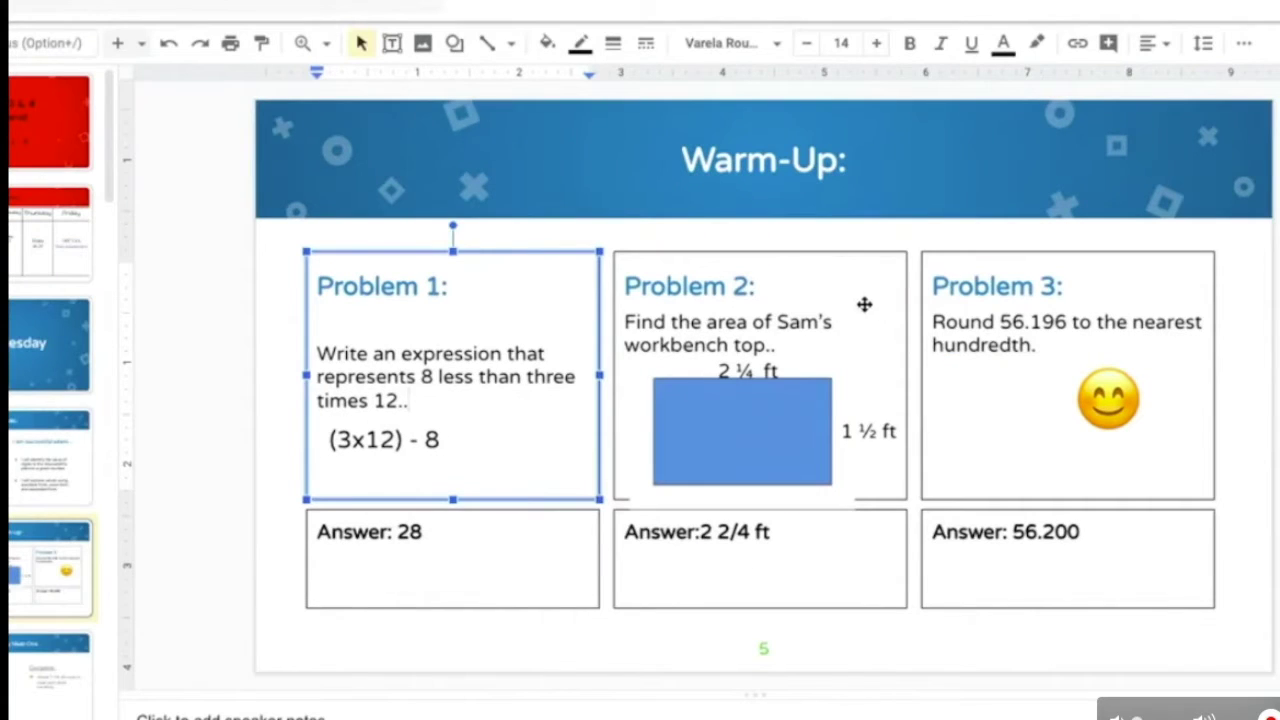
Step: Highlight 'area' in Problem 2, then go to the 2 ¼ ft by 1 ½ ft rectangle slide
{"action": "left_click", "coordinate": [862, 302]}
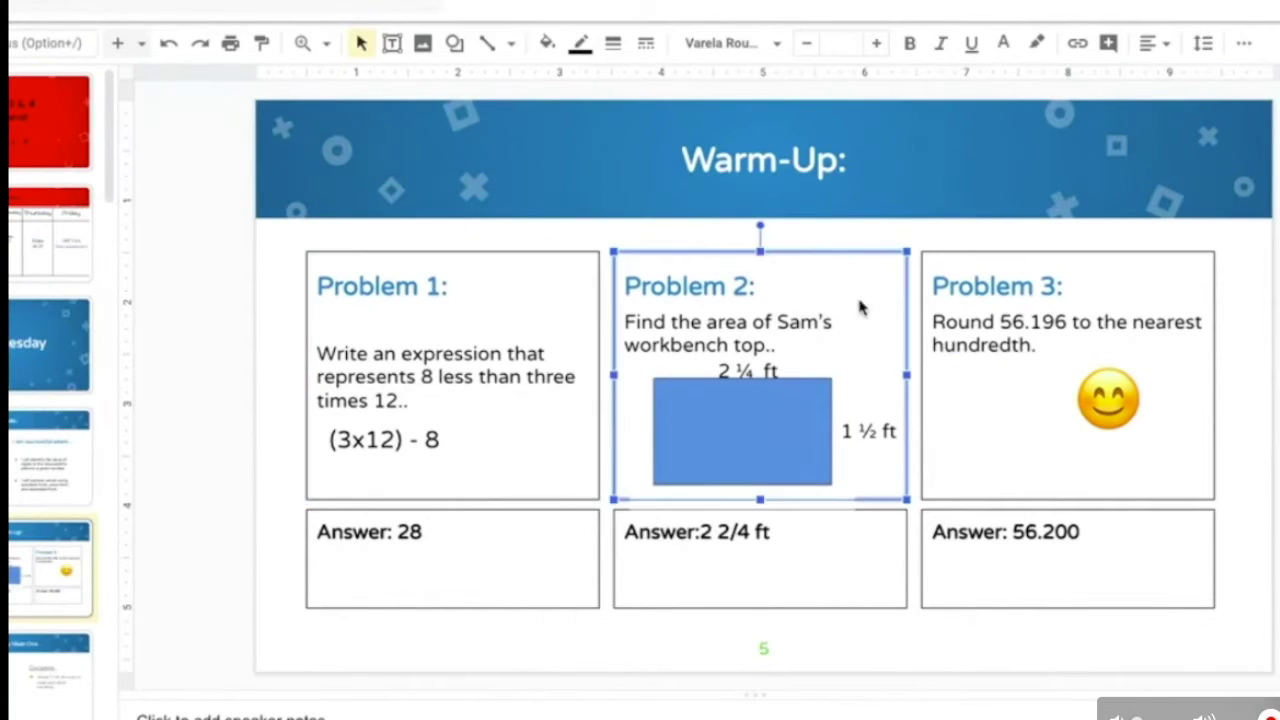
{"action": "left_click_drag", "start_coordinate": [705, 324], "coordinate": [750, 322]}
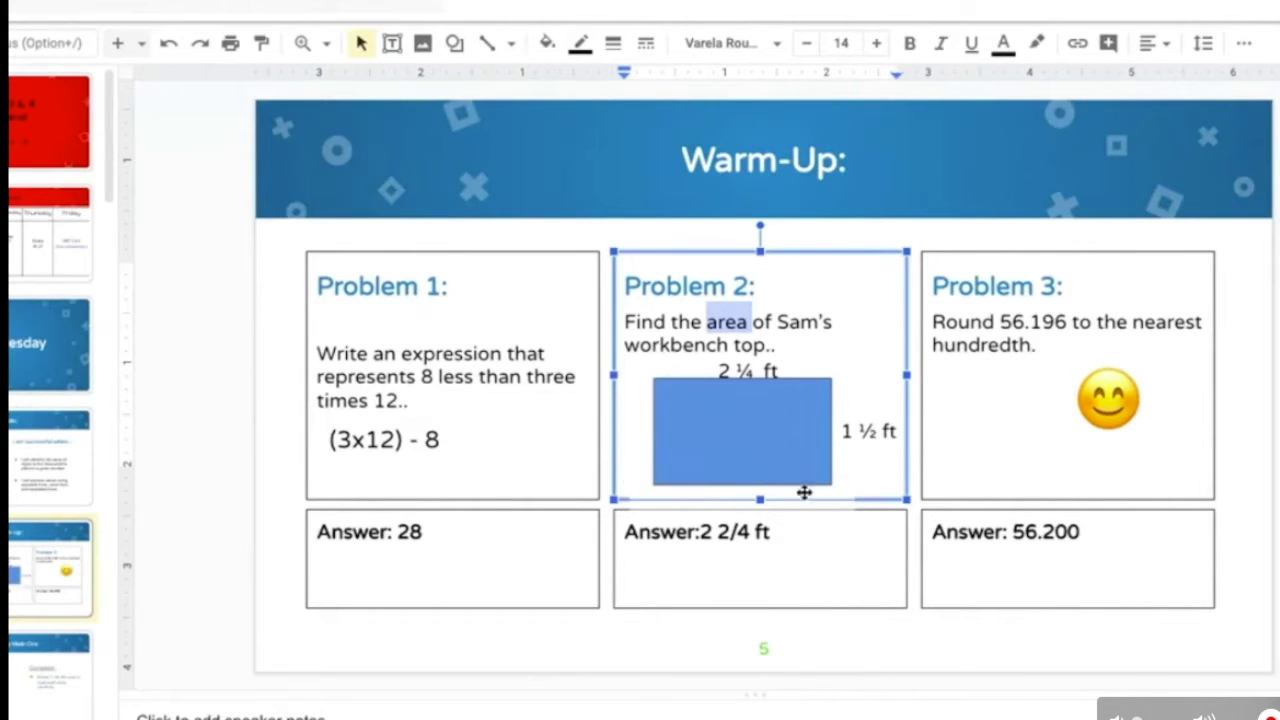
{"action": "left_click", "coordinate": [50, 655]}
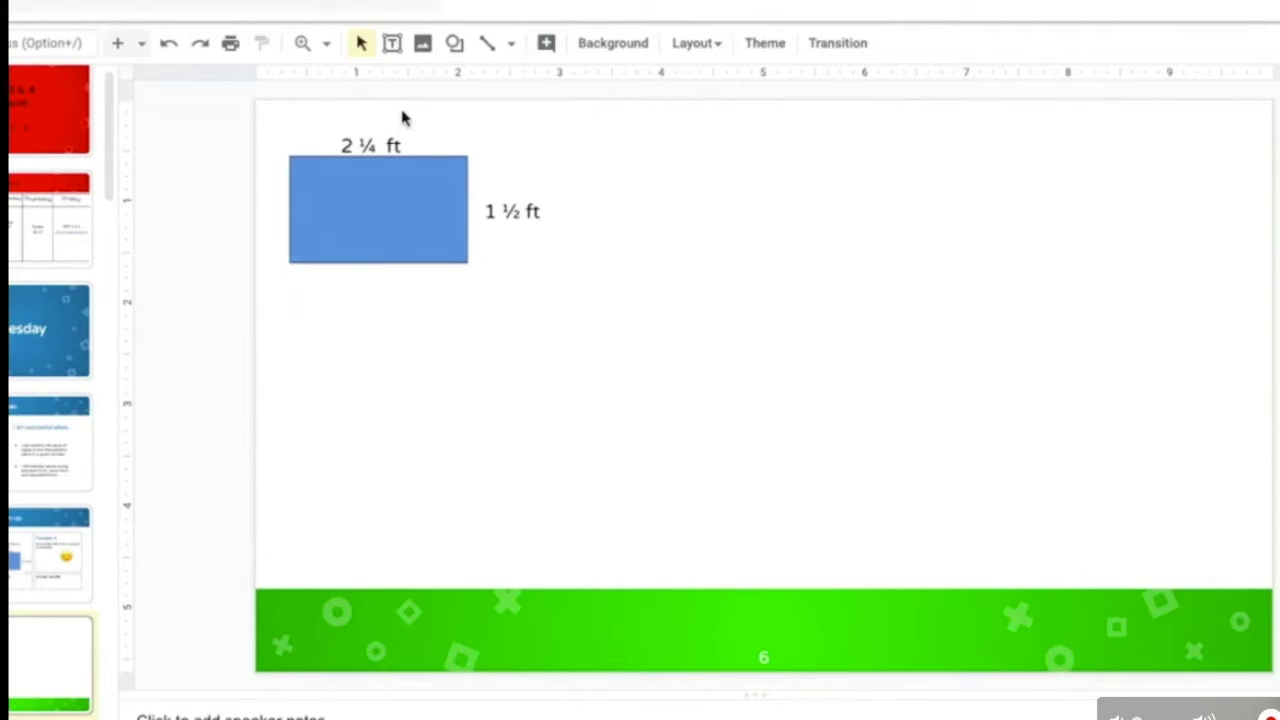
Step: Show the Distributive Property label and handwrite 2 ¼ × 1 ½ beneath it
{"action": "key", "text": "super+v"}
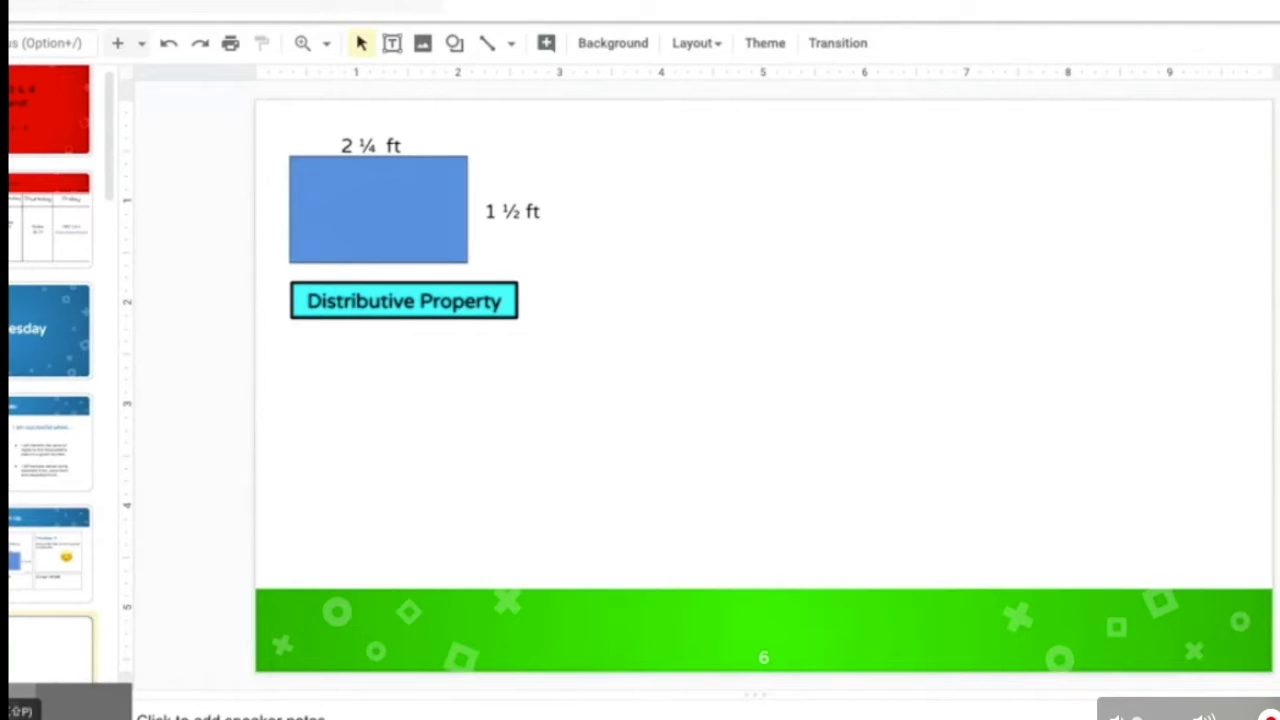
{"action": "left_click_drag", "start_coordinate": [280, 352], "coordinate": [322, 417]}
{"action": "left_click_drag", "start_coordinate": [342, 350], "coordinate": [345, 369]}
{"action": "left_click_drag", "start_coordinate": [327, 377], "coordinate": [358, 376]}
{"action": "left_click_drag", "start_coordinate": [338, 384], "coordinate": [350, 410]}
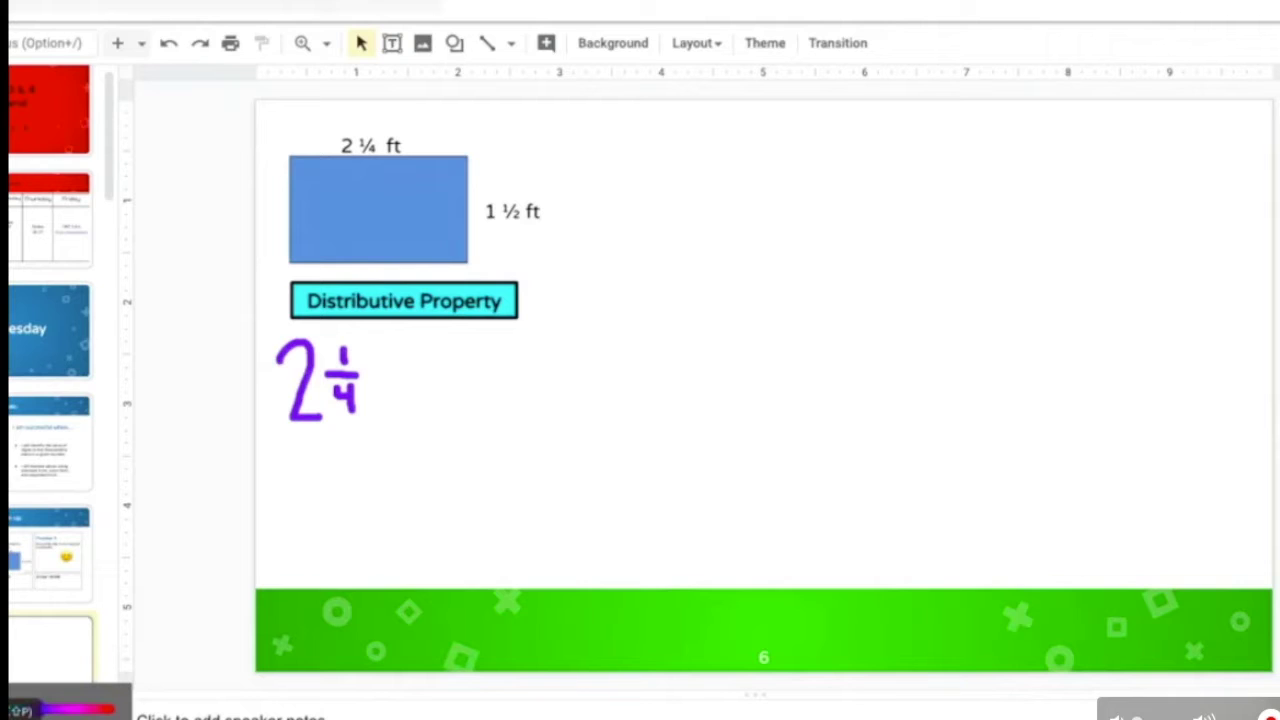
{"action": "left_click_drag", "start_coordinate": [395, 369], "coordinate": [415, 393]}
{"action": "left_click_drag", "start_coordinate": [415, 369], "coordinate": [395, 393]}
{"action": "left_click_drag", "start_coordinate": [452, 340], "coordinate": [462, 416]}
{"action": "left_click_drag", "start_coordinate": [494, 347], "coordinate": [497, 364]}
{"action": "left_click_drag", "start_coordinate": [485, 381], "coordinate": [517, 381]}
{"action": "left_click_drag", "start_coordinate": [490, 394], "coordinate": [519, 413]}
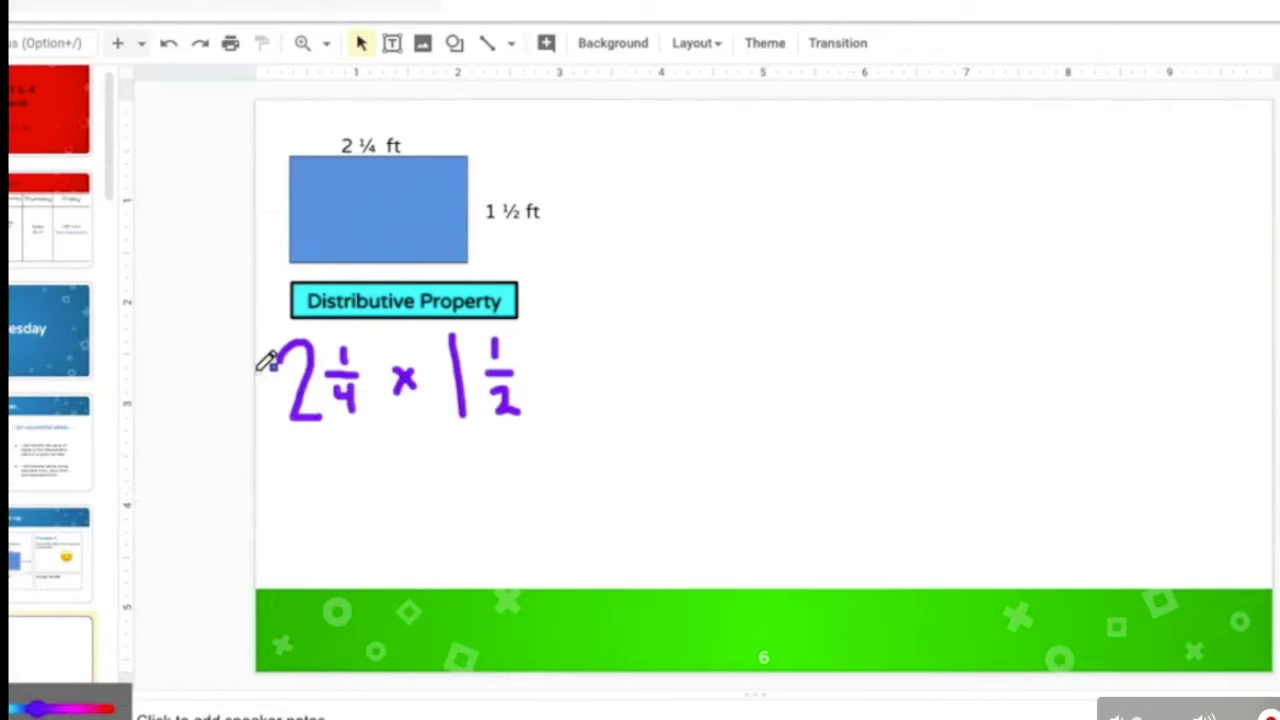
Step: Draw a green arrow from the 2 to the 1 ½, write 2 below, and undo the stray stroke
{"action": "mouse_move", "coordinate": [40, 668]}
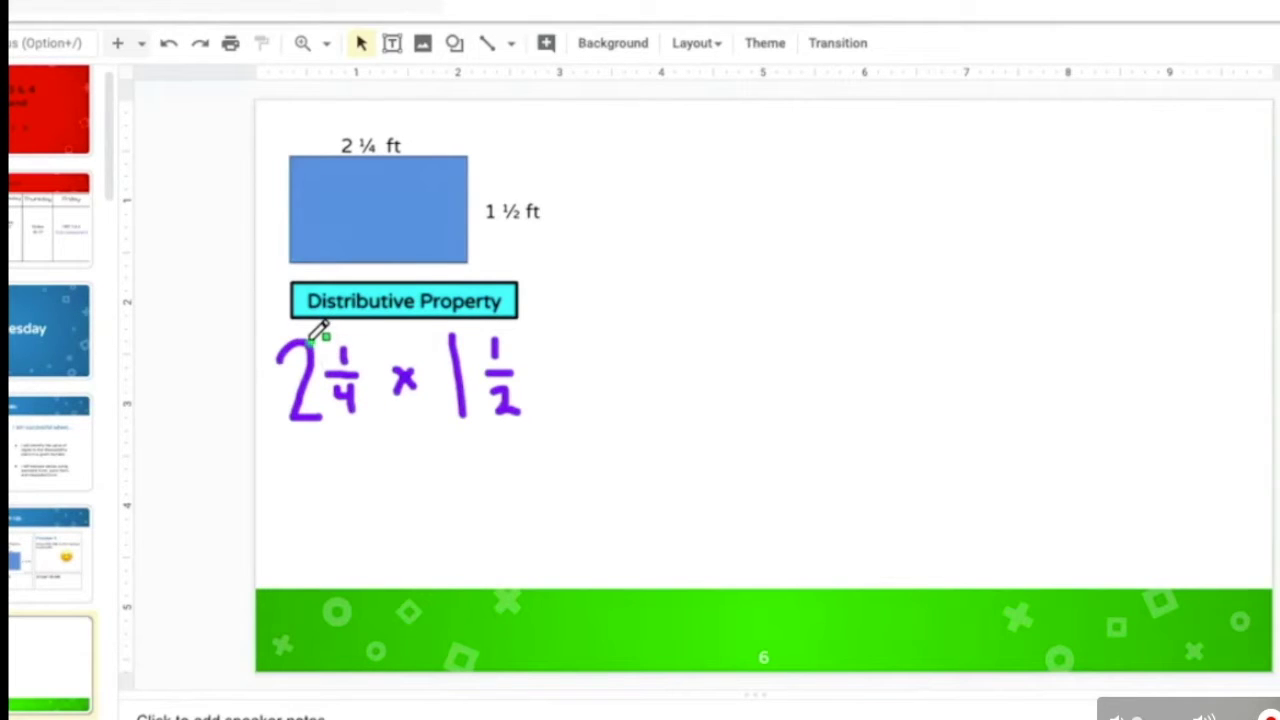
{"action": "mouse_move", "coordinate": [314, 338]}
{"action": "left_mouse_down"}
{"action": "mouse_move", "coordinate": [368, 318]}
{"action": "mouse_move", "coordinate": [446, 348]}
{"action": "mouse_move", "coordinate": [438, 328]}
{"action": "left_mouse_up"}
{"action": "mouse_move", "coordinate": [310, 463]}
{"action": "left_mouse_down"}
{"action": "mouse_move", "coordinate": [330, 493]}
{"action": "mouse_move", "coordinate": [317, 519]}
{"action": "mouse_move", "coordinate": [364, 521]}
{"action": "left_mouse_up"}
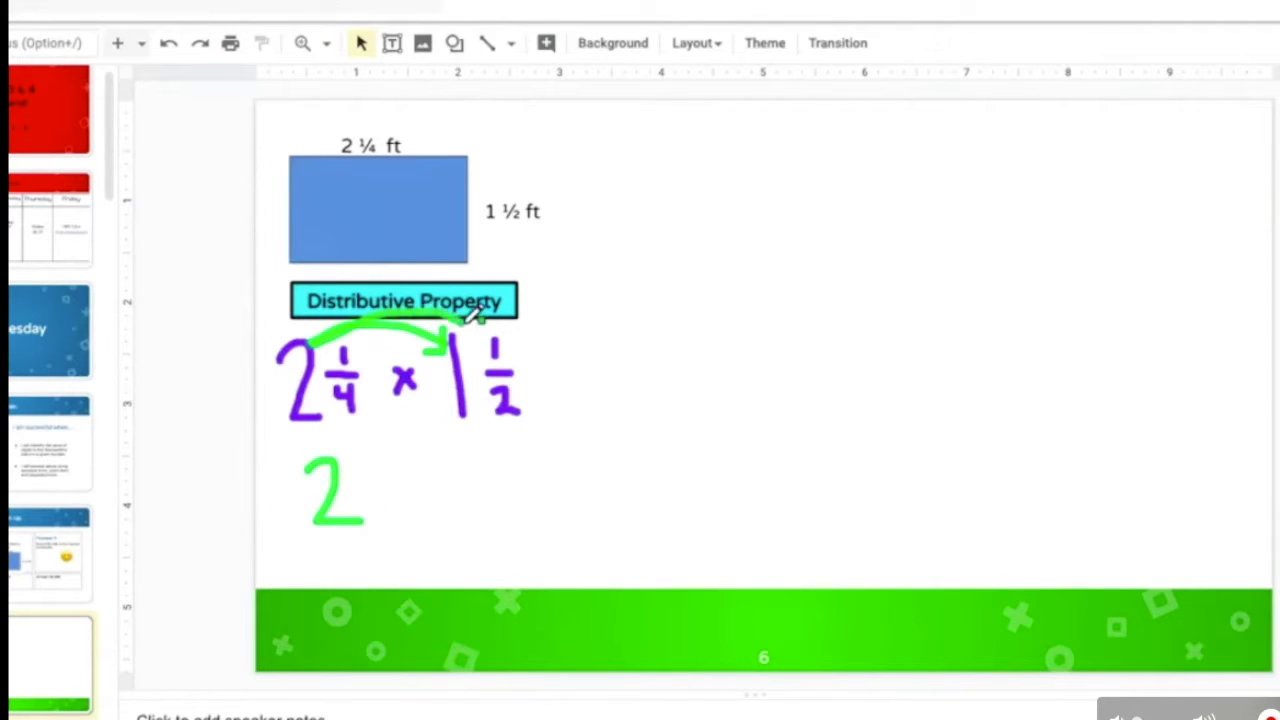
{"action": "left_click_drag", "start_coordinate": [477, 313], "coordinate": [484, 332]}
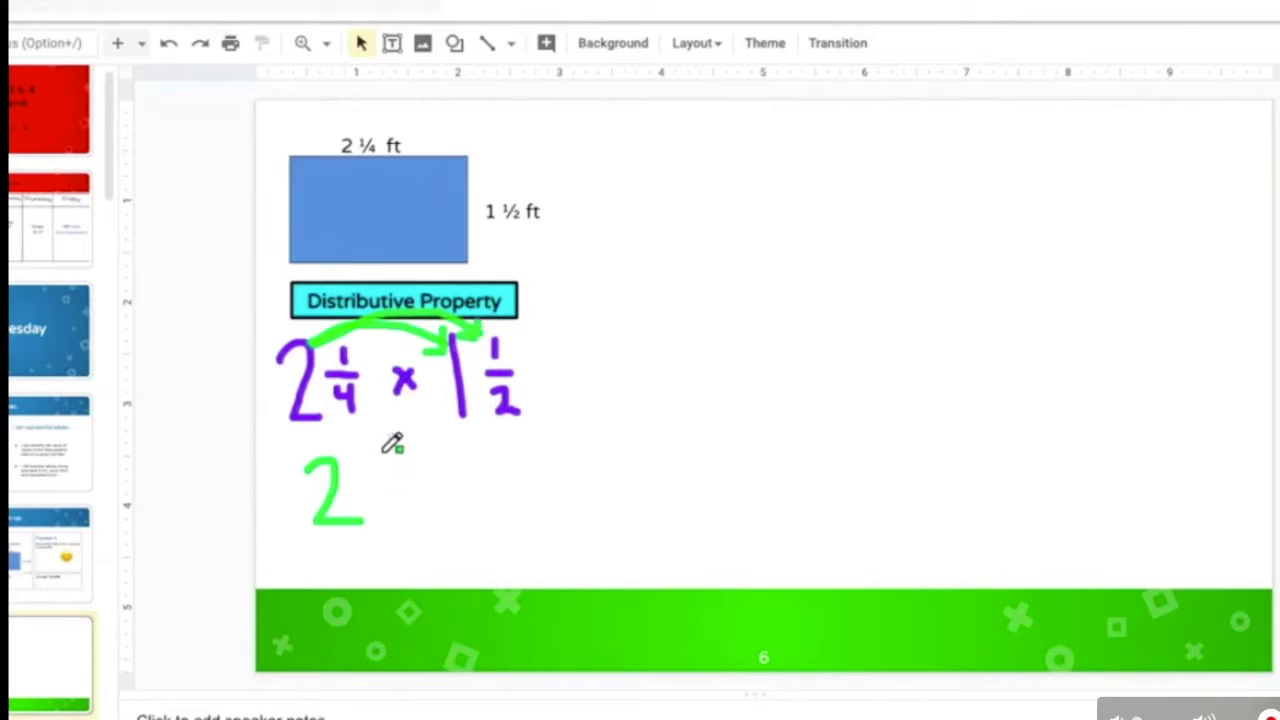
{"action": "left_click_drag", "start_coordinate": [368, 470], "coordinate": [378, 482]}
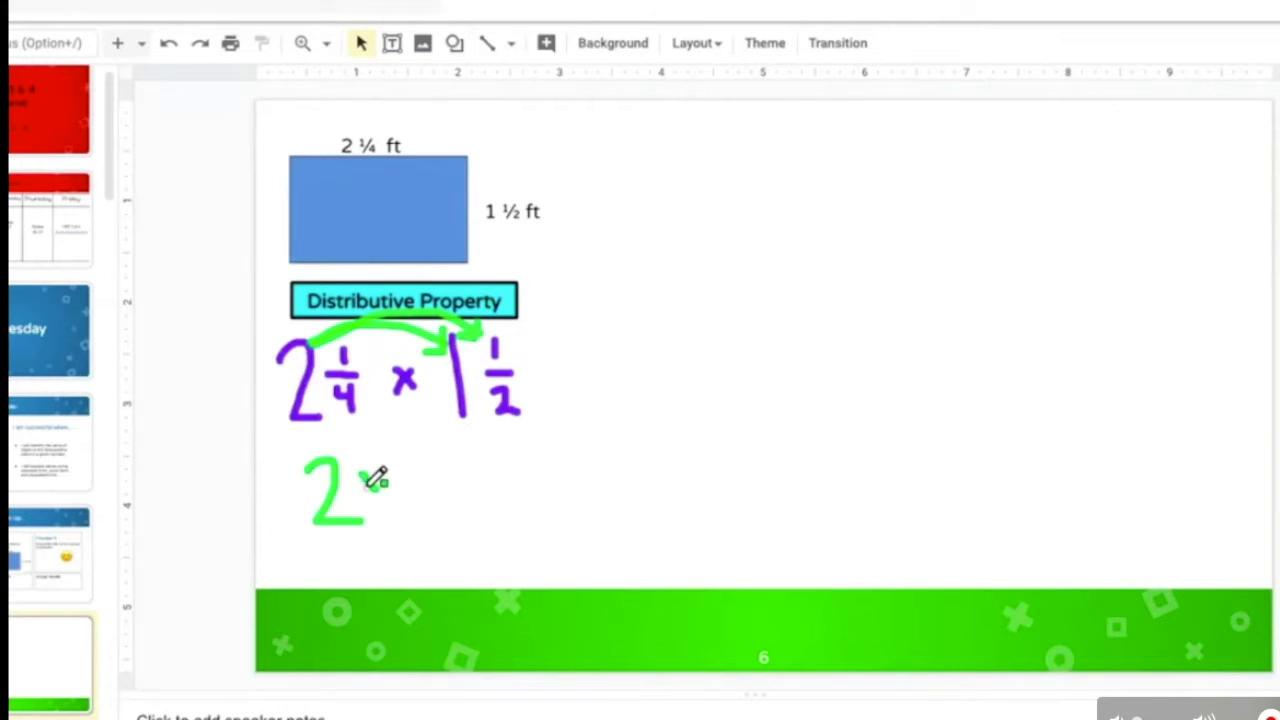
{"action": "key", "text": "ctrl+z"}
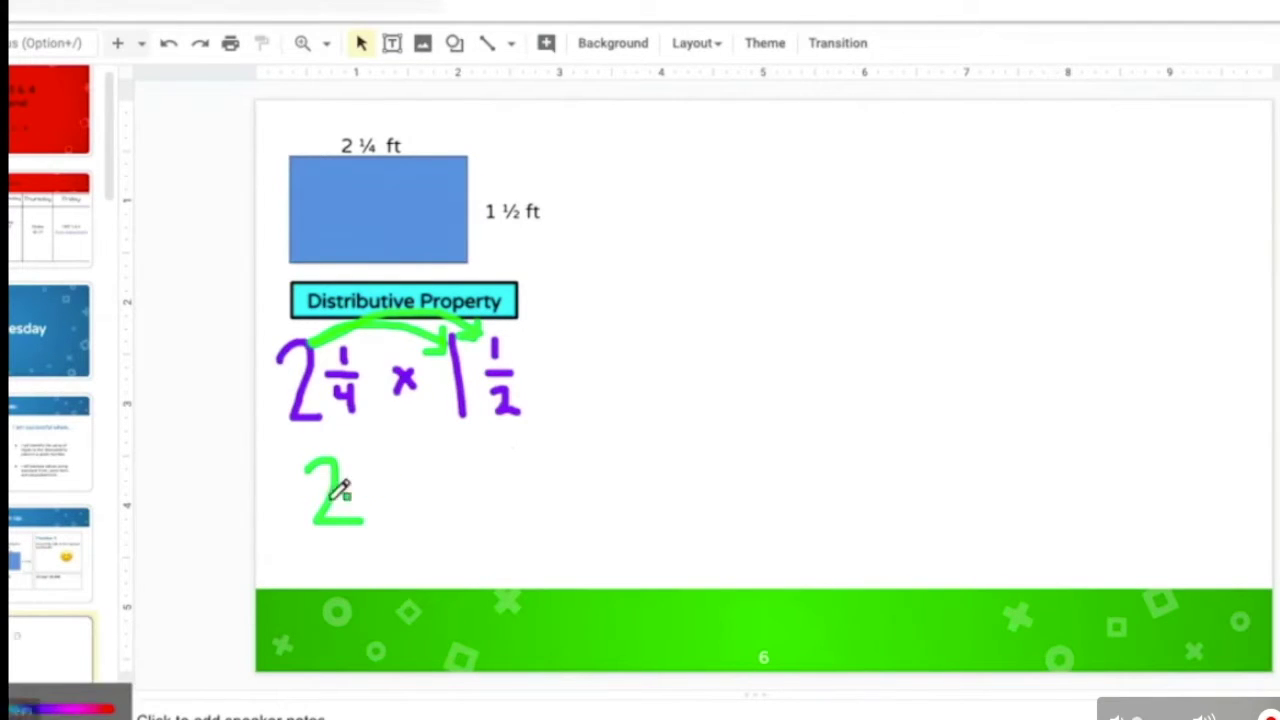
Step: Add the partial products 1, ¼ and 1/8 with magenta arcs, joined by plus signs
{"action": "left_click_drag", "start_coordinate": [400, 453], "coordinate": [406, 520]}
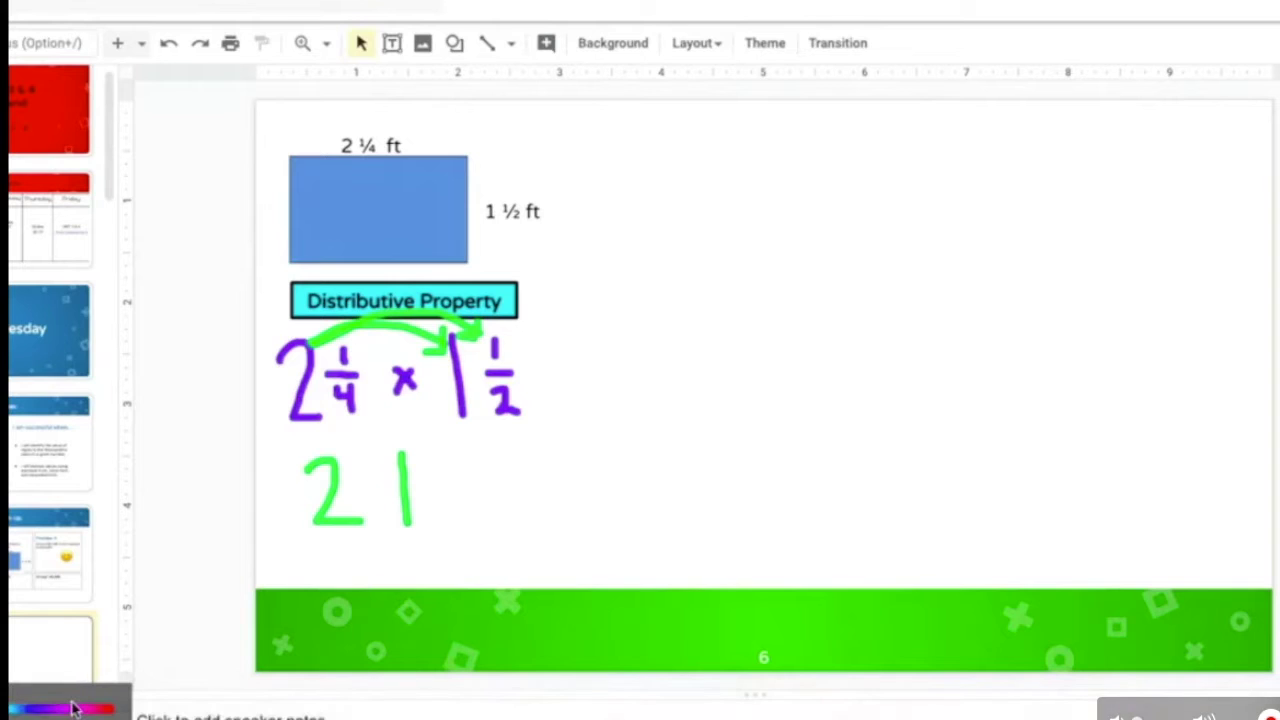
{"action": "mouse_move", "coordinate": [355, 420]}
{"action": "left_mouse_down"}
{"action": "mouse_move", "coordinate": [443, 408]}
{"action": "mouse_move", "coordinate": [432, 411]}
{"action": "mouse_move", "coordinate": [460, 446]}
{"action": "mouse_move", "coordinate": [440, 477]}
{"action": "mouse_move", "coordinate": [480, 505]}
{"action": "left_mouse_up"}
{"action": "key", "text": "ctrl+z"}
{"action": "left_click_drag", "start_coordinate": [468, 480], "coordinate": [466, 535]}
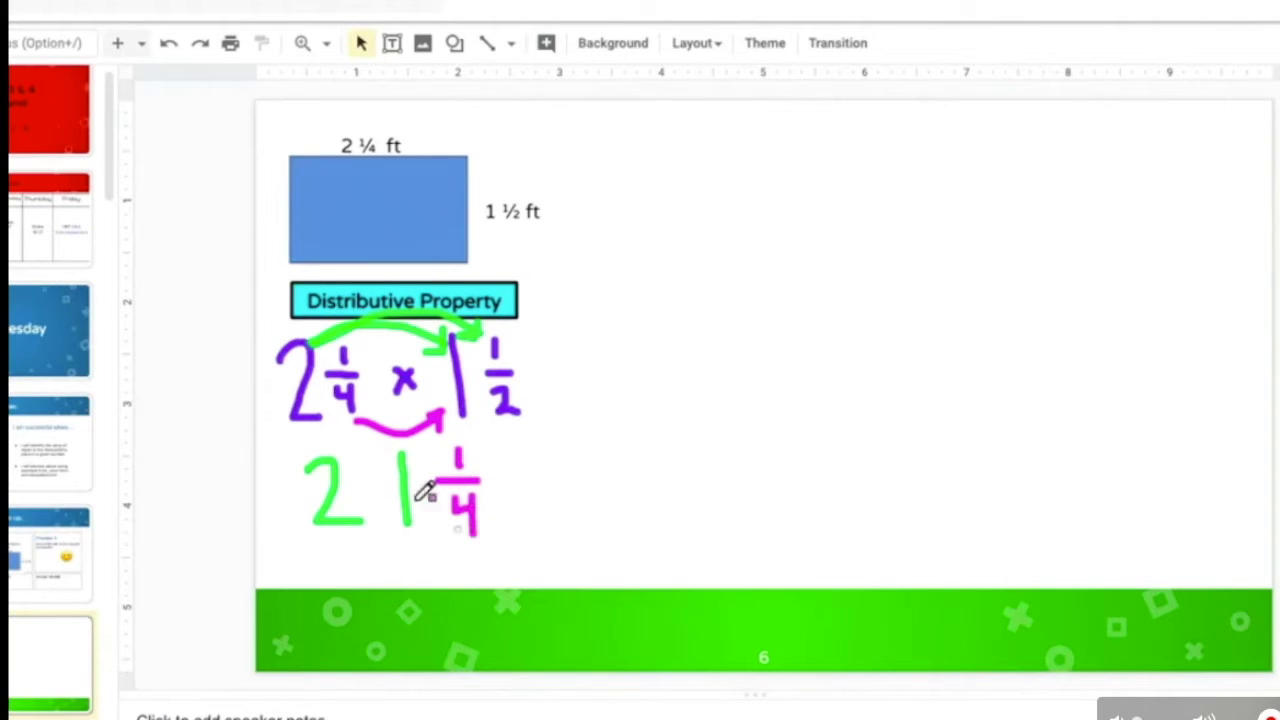
{"action": "left_click_drag", "start_coordinate": [366, 420], "coordinate": [486, 404]}
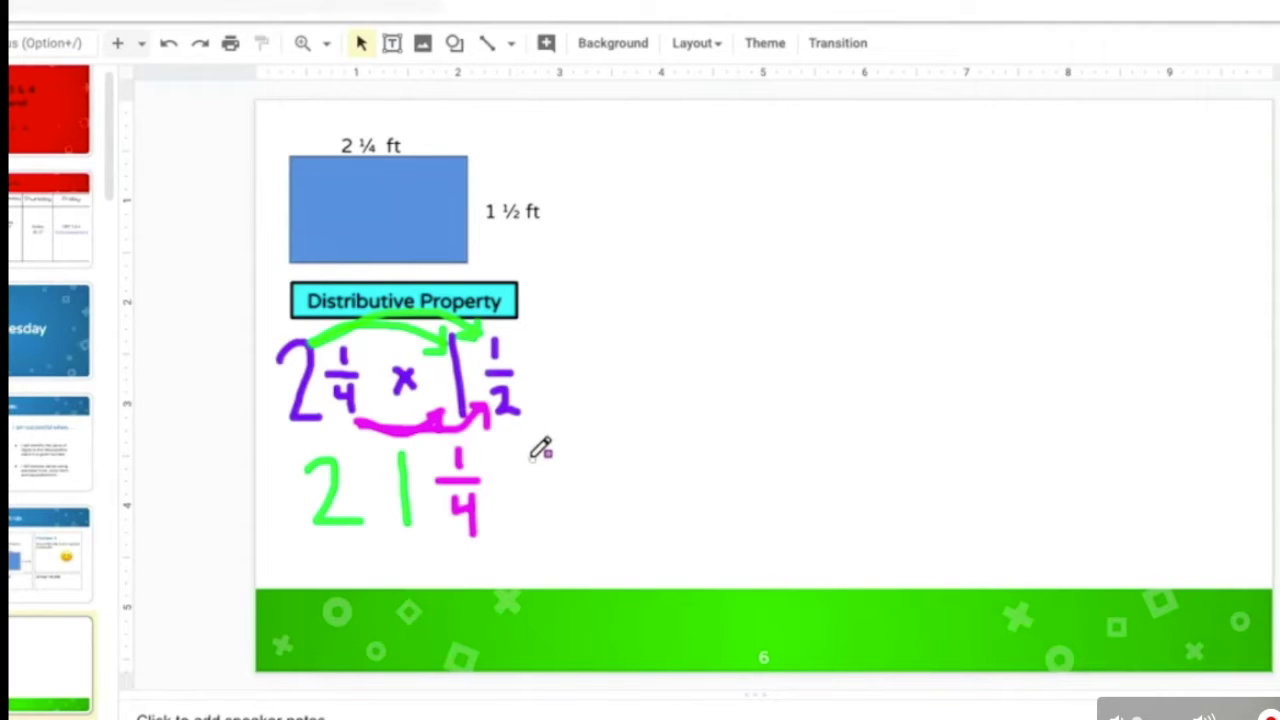
{"action": "mouse_move", "coordinate": [532, 457]}
{"action": "left_mouse_down"}
{"action": "mouse_move", "coordinate": [560, 488]}
{"action": "mouse_move", "coordinate": [533, 497]}
{"action": "mouse_move", "coordinate": [541, 522]}
{"action": "mouse_move", "coordinate": [544, 502]}
{"action": "left_mouse_up"}
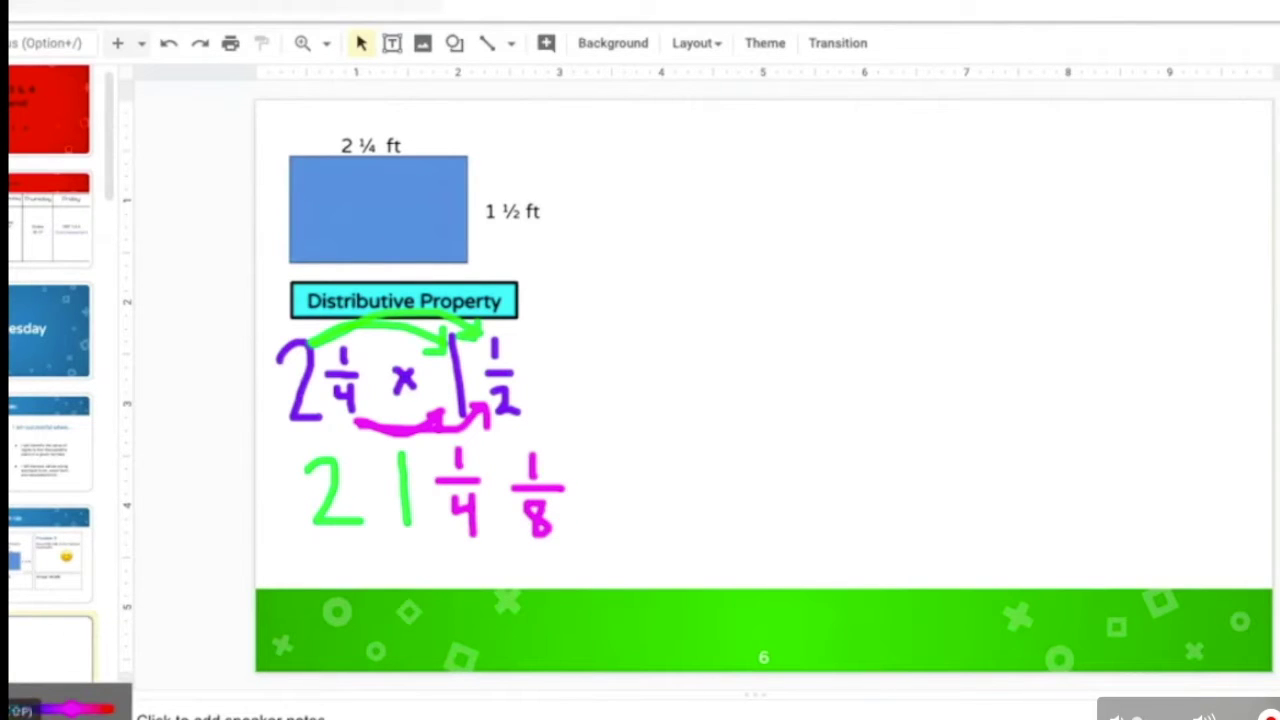
{"action": "left_click_drag", "start_coordinate": [366, 492], "coordinate": [503, 490]}
Step: Switch the pen to cyan and rewrite ¼ as 2/8, giving the total 3 3/8
{"action": "mouse_move", "coordinate": [20, 705]}
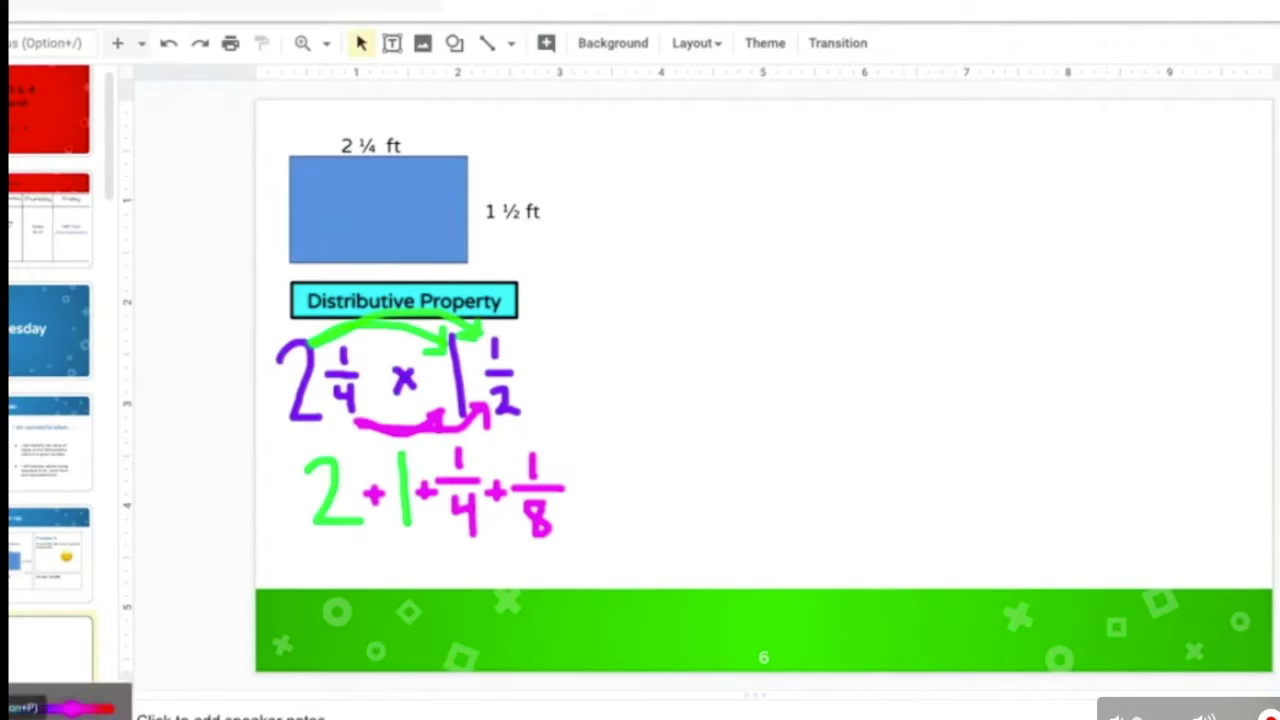
{"action": "left_click", "coordinate": [12, 708]}
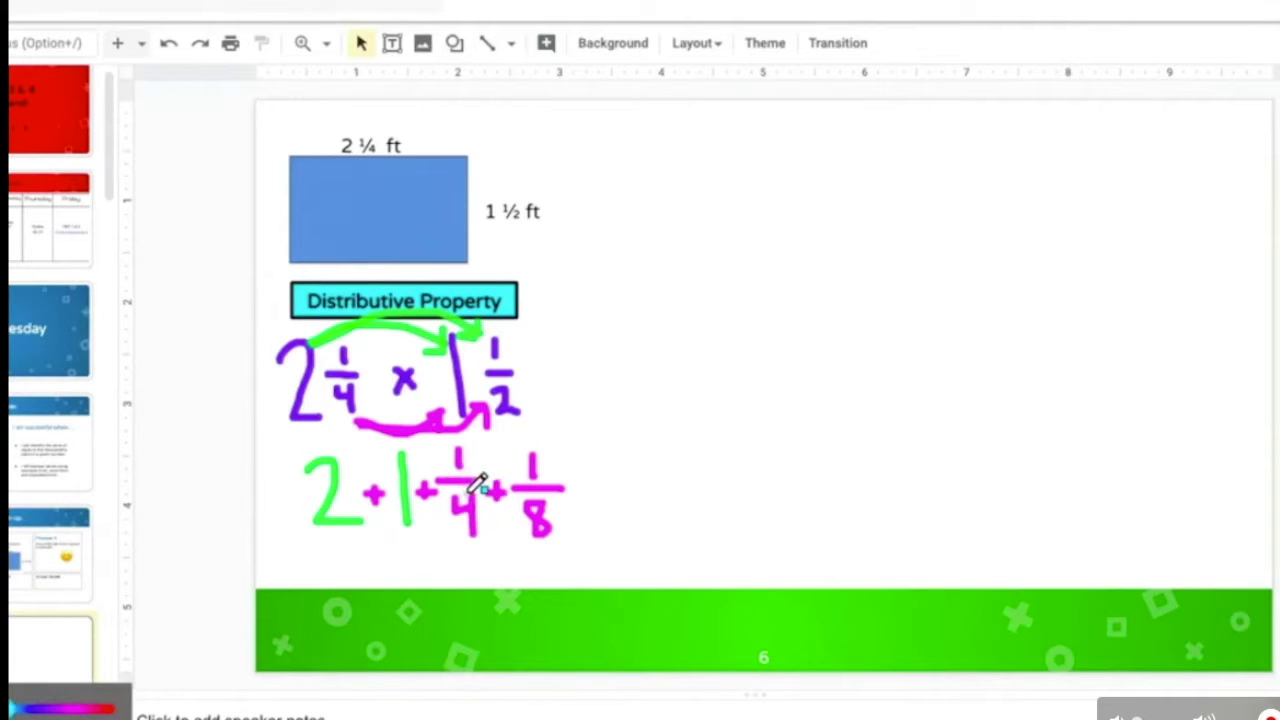
{"action": "mouse_move", "coordinate": [460, 488]}
{"action": "left_mouse_down"}
{"action": "mouse_move", "coordinate": [473, 530]}
{"action": "mouse_move", "coordinate": [462, 524]}
{"action": "mouse_move", "coordinate": [484, 488]}
{"action": "left_mouse_up"}
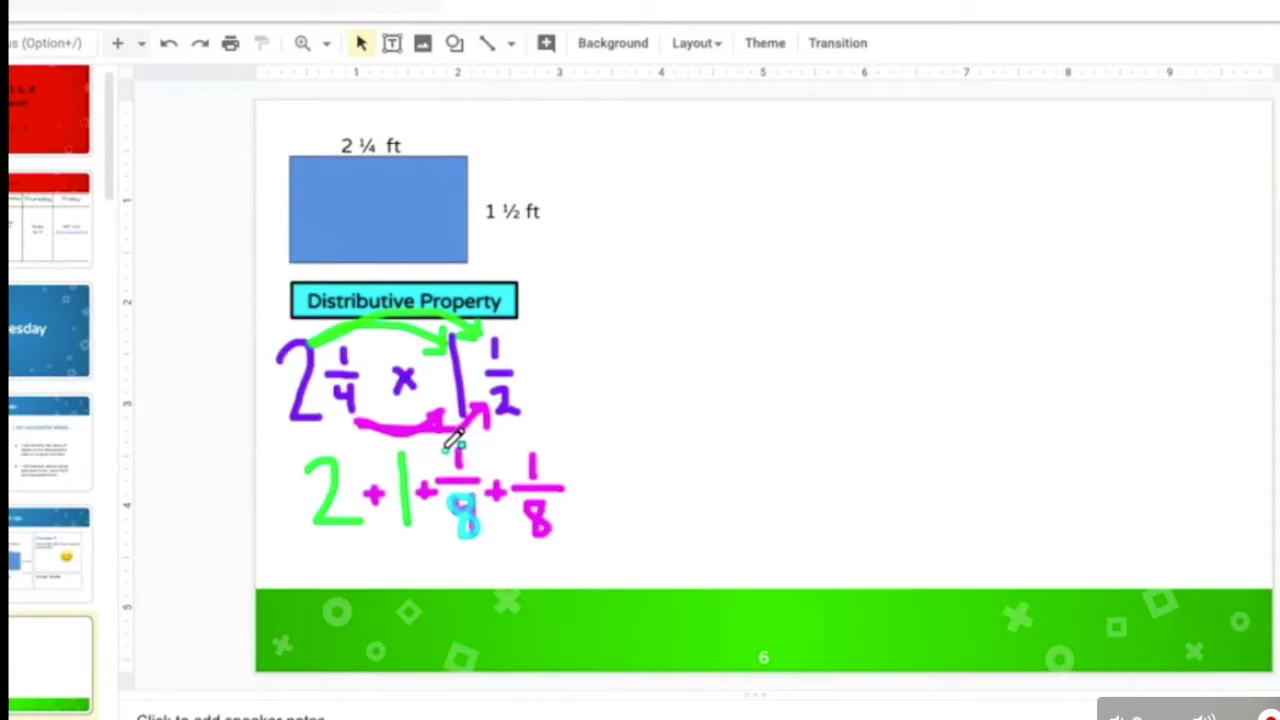
{"action": "mouse_move", "coordinate": [444, 451]}
{"action": "left_mouse_down"}
{"action": "mouse_move", "coordinate": [472, 449]}
{"action": "mouse_move", "coordinate": [460, 466]}
{"action": "left_mouse_up"}
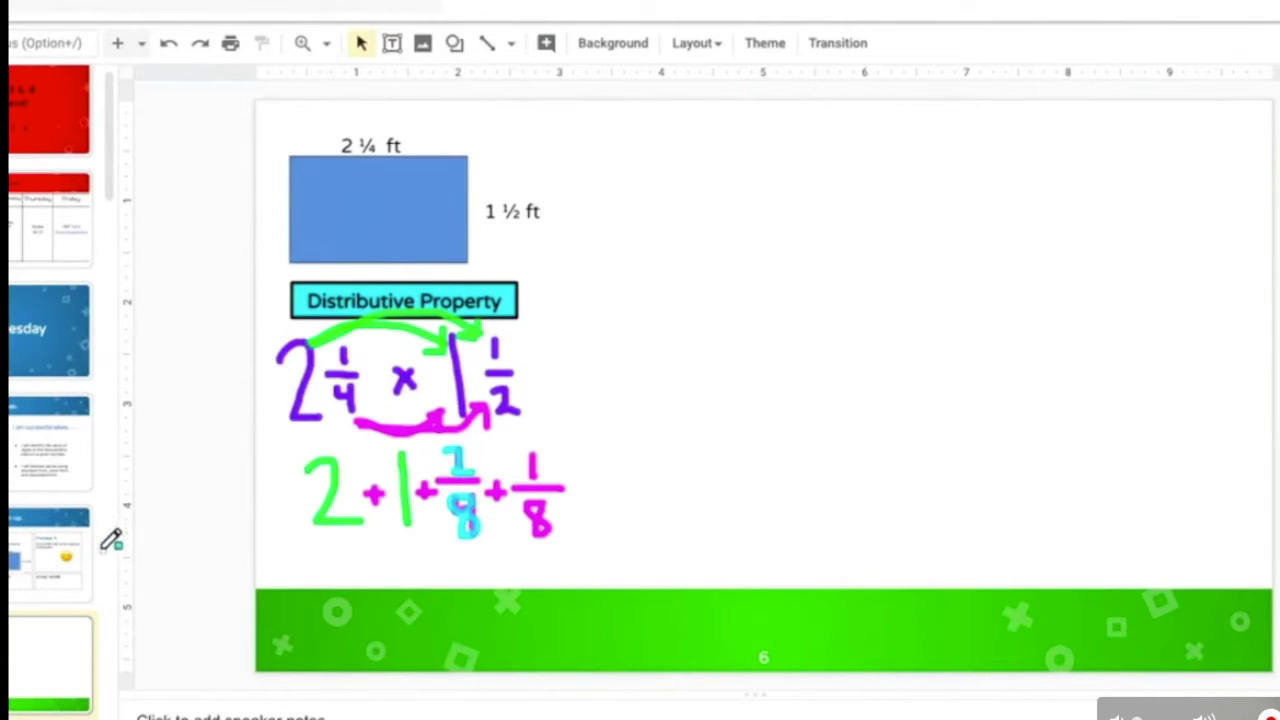
{"action": "mouse_move", "coordinate": [20, 708]}
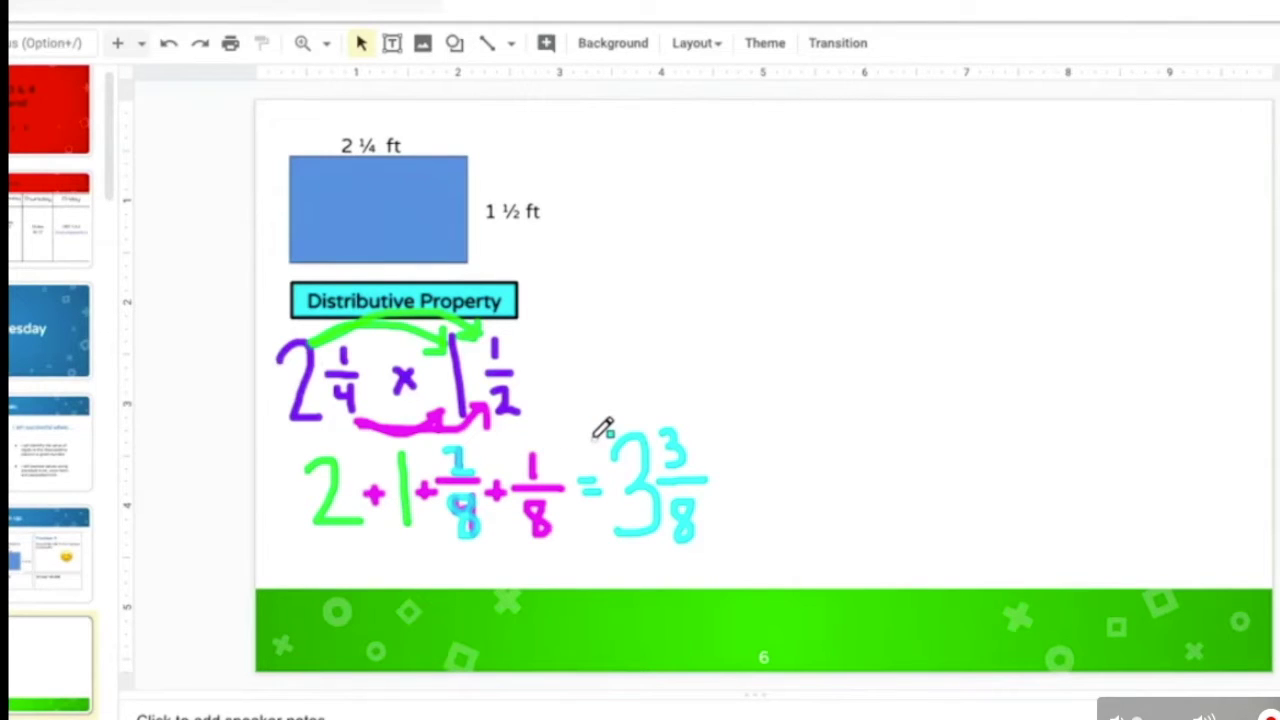
Step: Return to the student's Warm-Up slide 5, where Problem 2 is marked wrong
{"action": "mouse_move", "coordinate": [67, 666]}
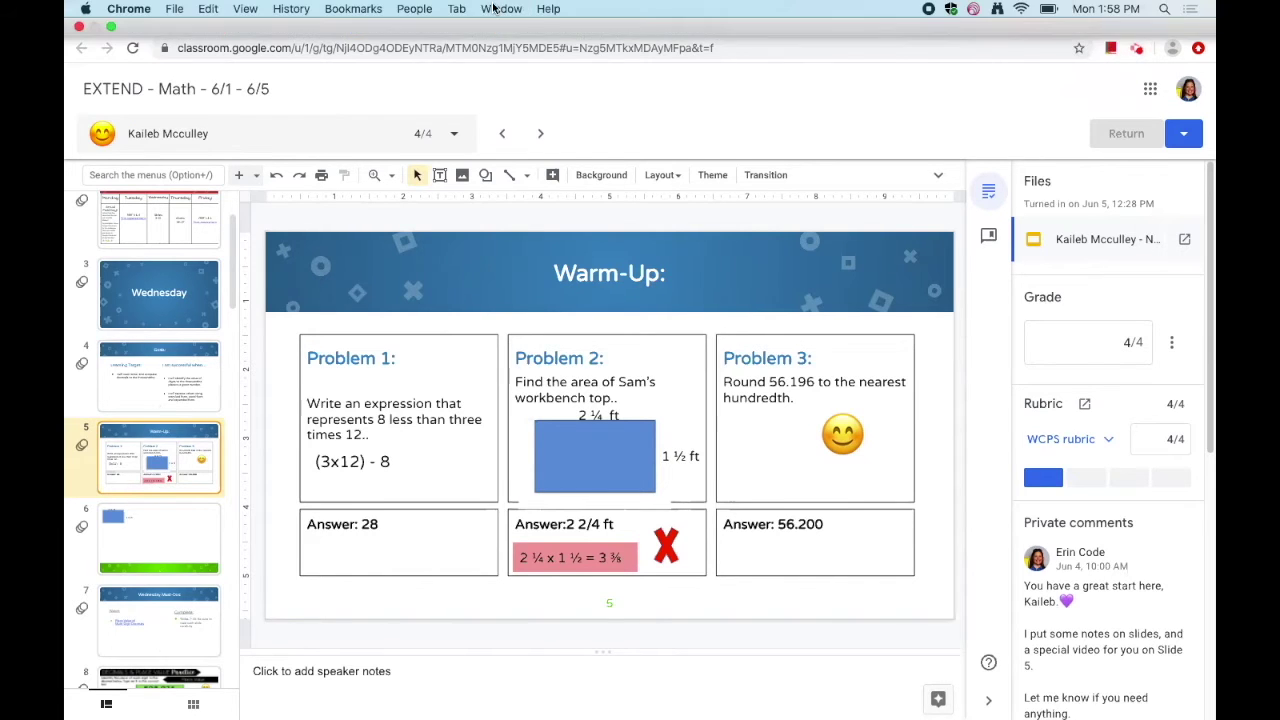
{"action": "left_click", "coordinate": [500, 8]}
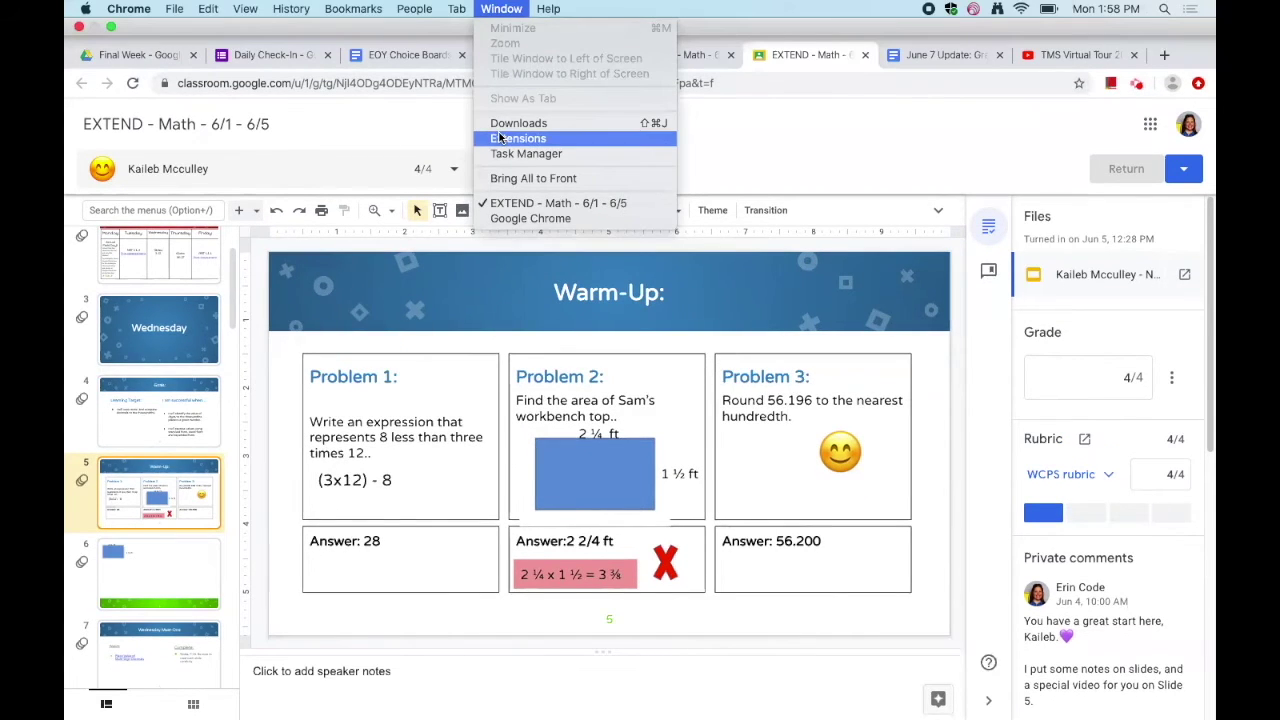
Step: Open the Screencastify recorder, pick the Desktop option with microphone, and start a new recording
{"action": "left_click", "coordinate": [1136, 90]}
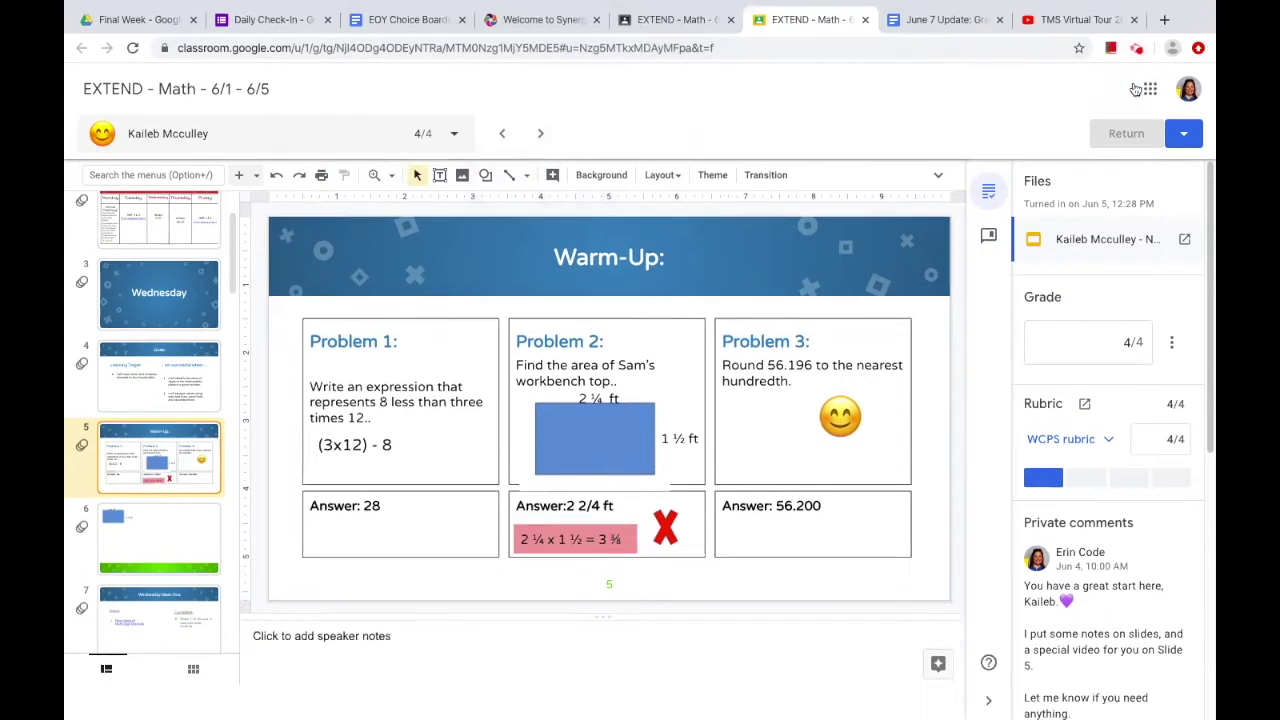
{"action": "left_click", "coordinate": [1142, 90]}
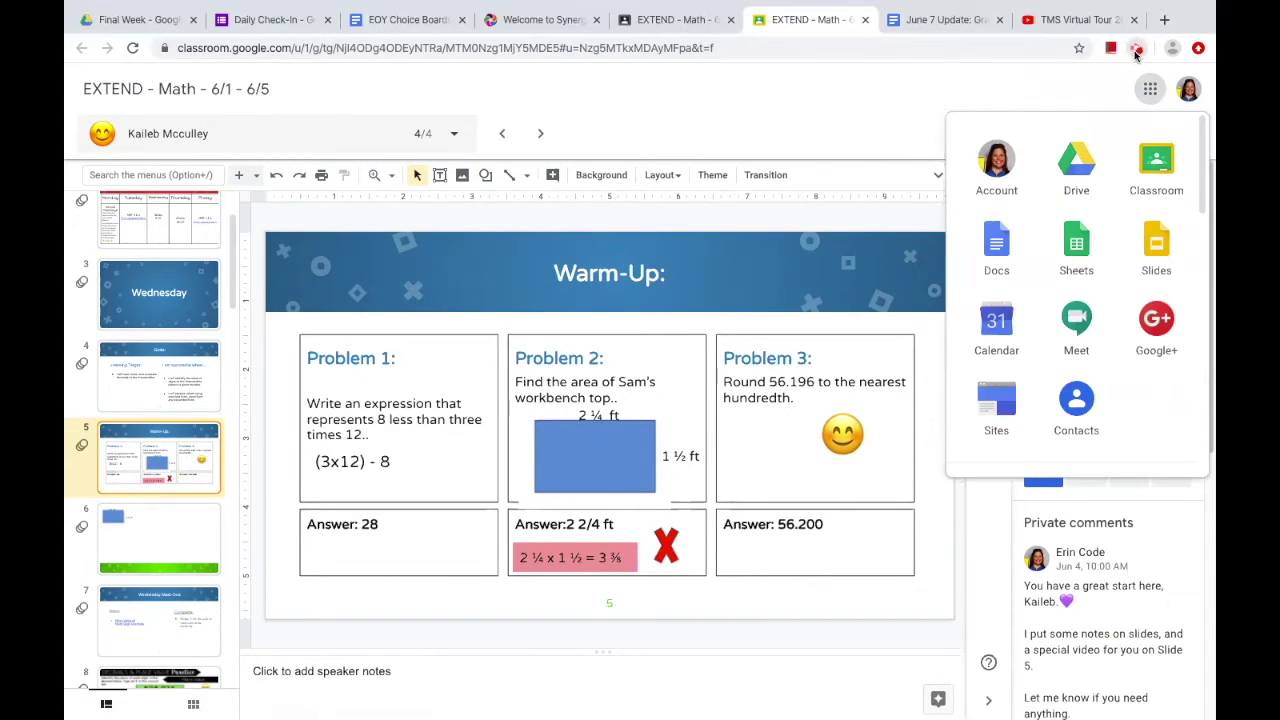
{"action": "left_click", "coordinate": [1136, 52]}
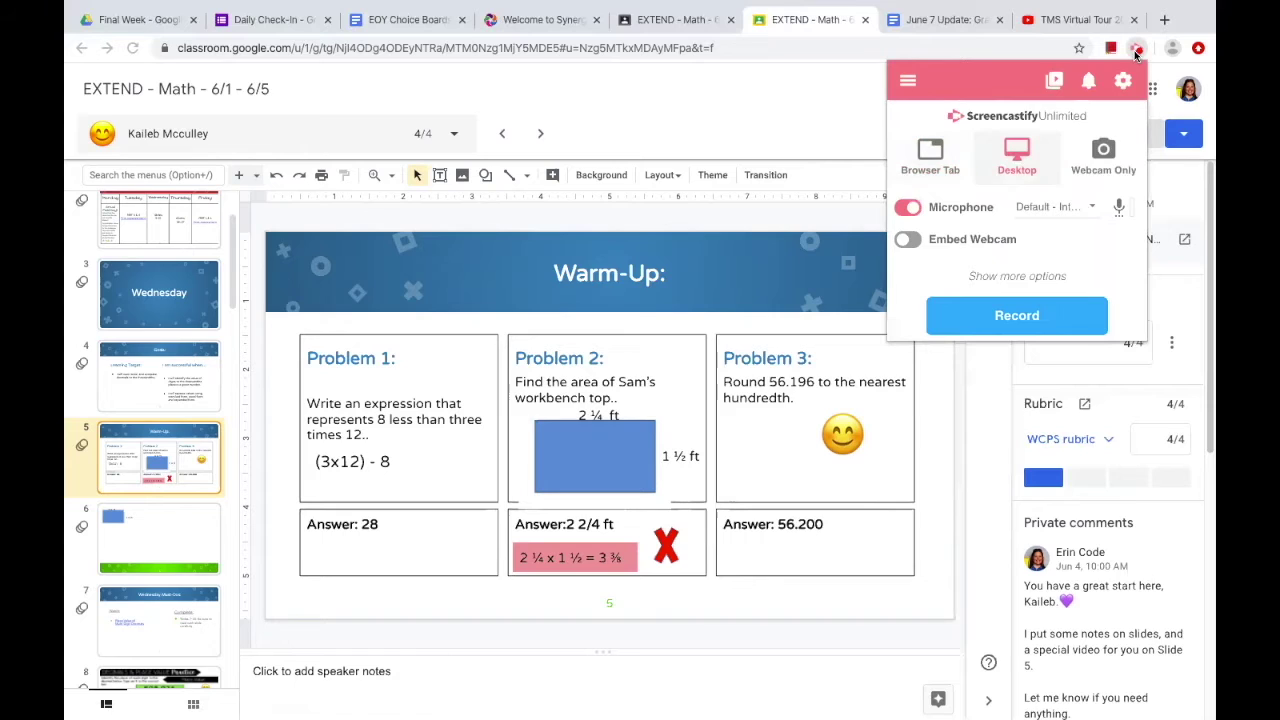
{"action": "left_click", "coordinate": [1012, 168]}
{"action": "left_click", "coordinate": [1007, 316]}
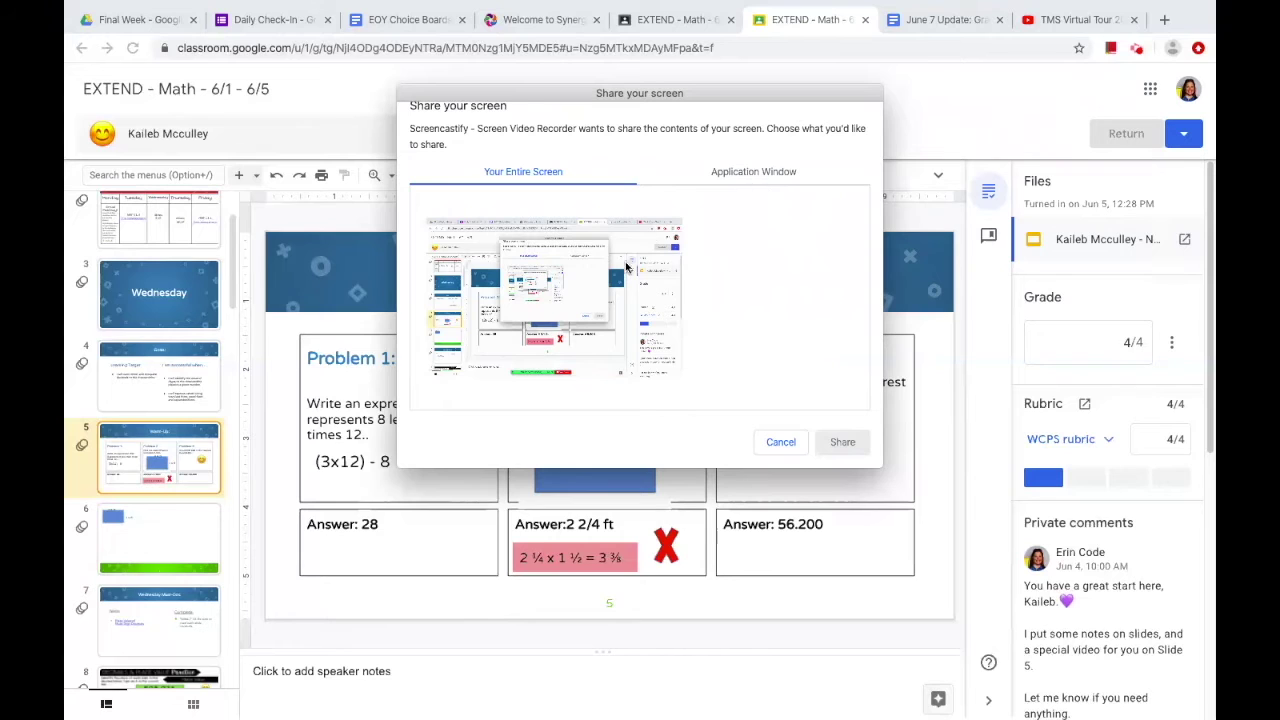
Step: Share Your Entire Screen to begin the Screencastify recording
{"action": "left_click", "coordinate": [607, 301]}
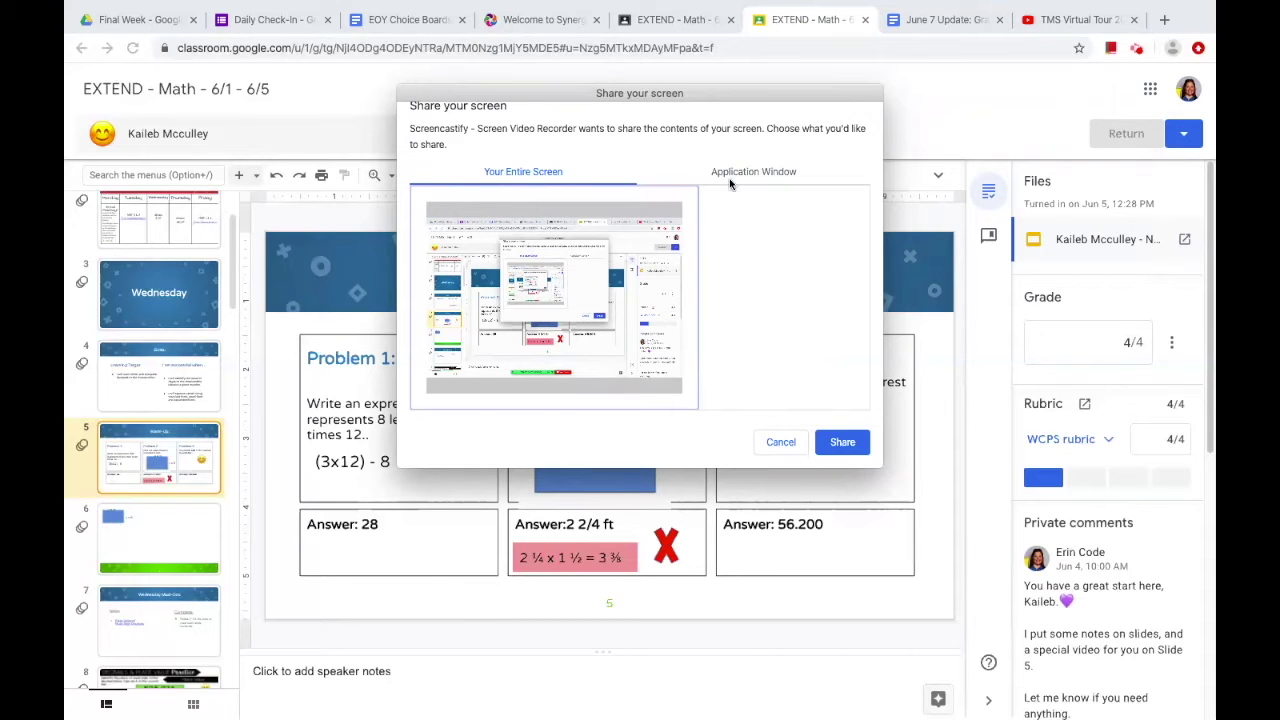
{"action": "left_click", "coordinate": [843, 441]}
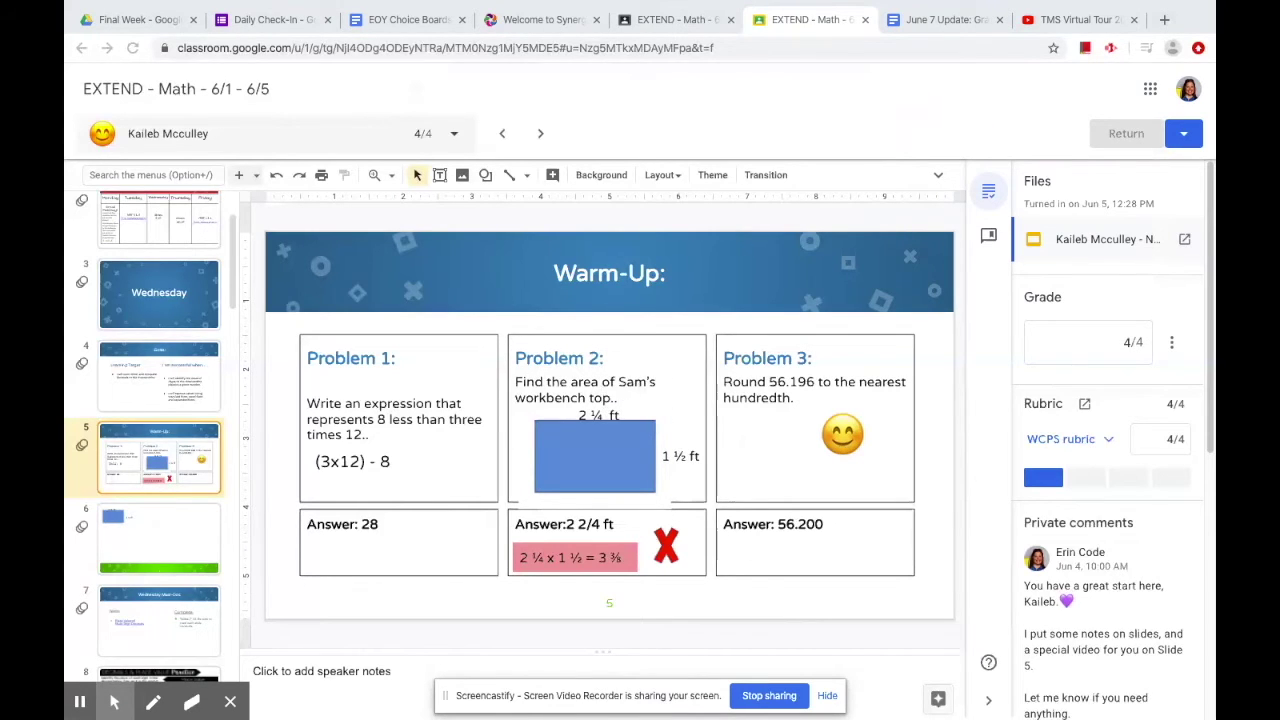
Step: Pause the recording and open slide 6 with the clean 2 ¼ ft by 1 ½ ft rectangle
{"action": "mouse_move", "coordinate": [114, 702]}
{"action": "left_click", "coordinate": [22, 695]}
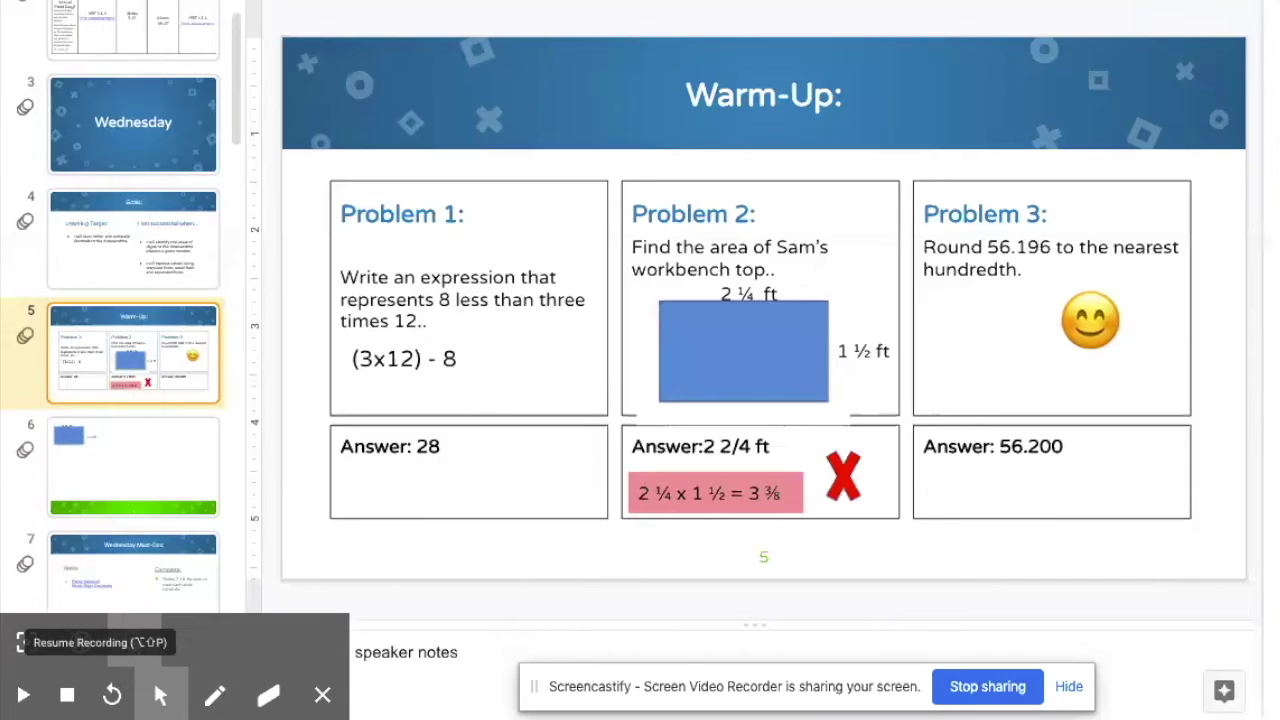
{"action": "left_click", "coordinate": [23, 695]}
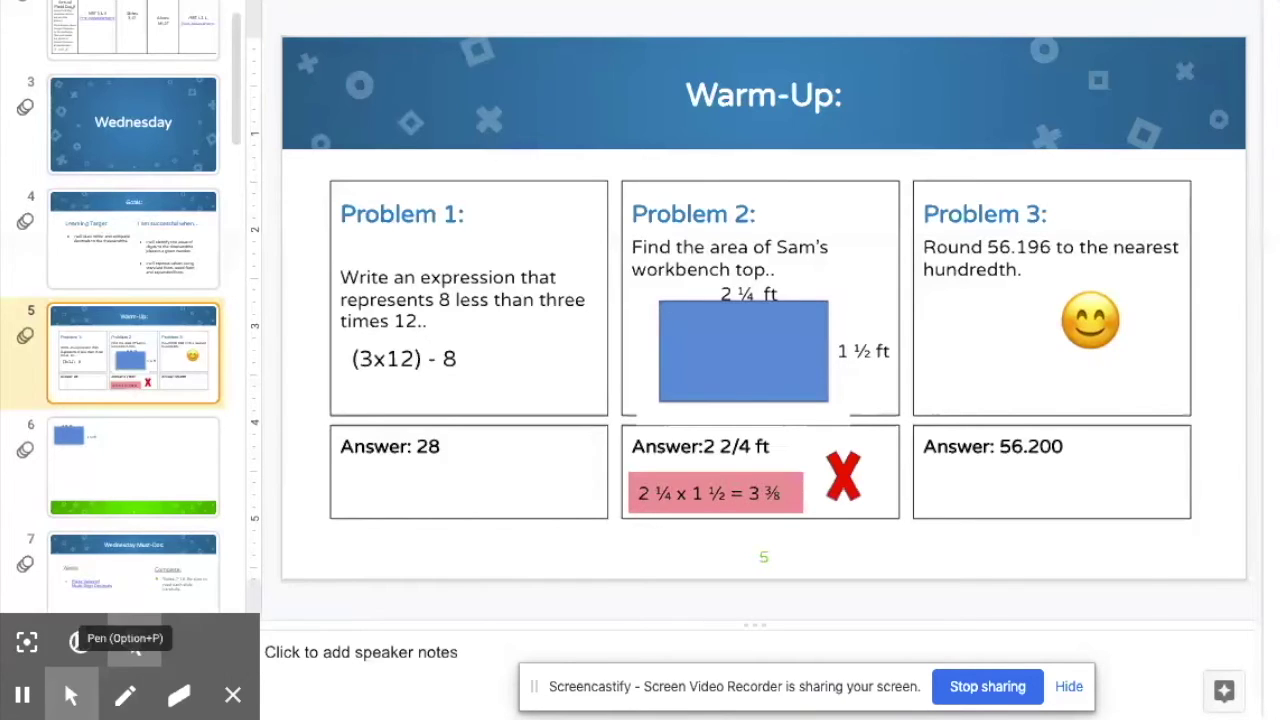
{"action": "left_click", "coordinate": [22, 695]}
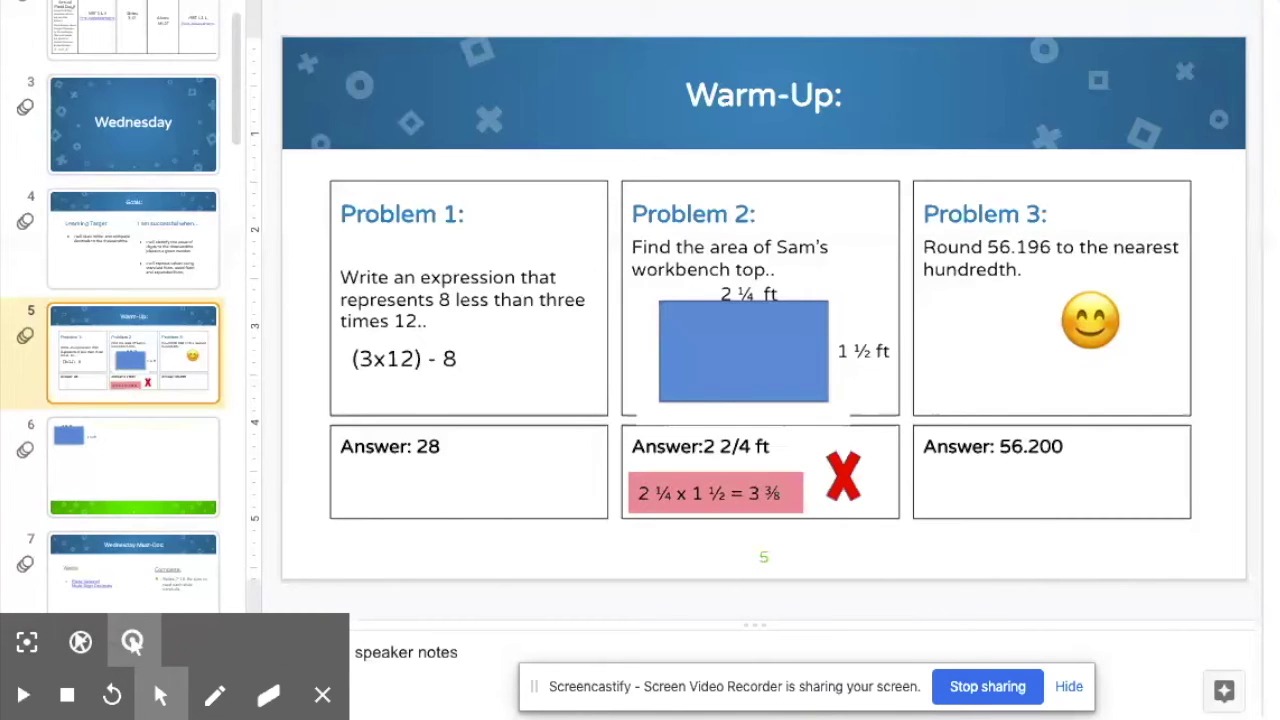
{"action": "left_click", "coordinate": [109, 447]}
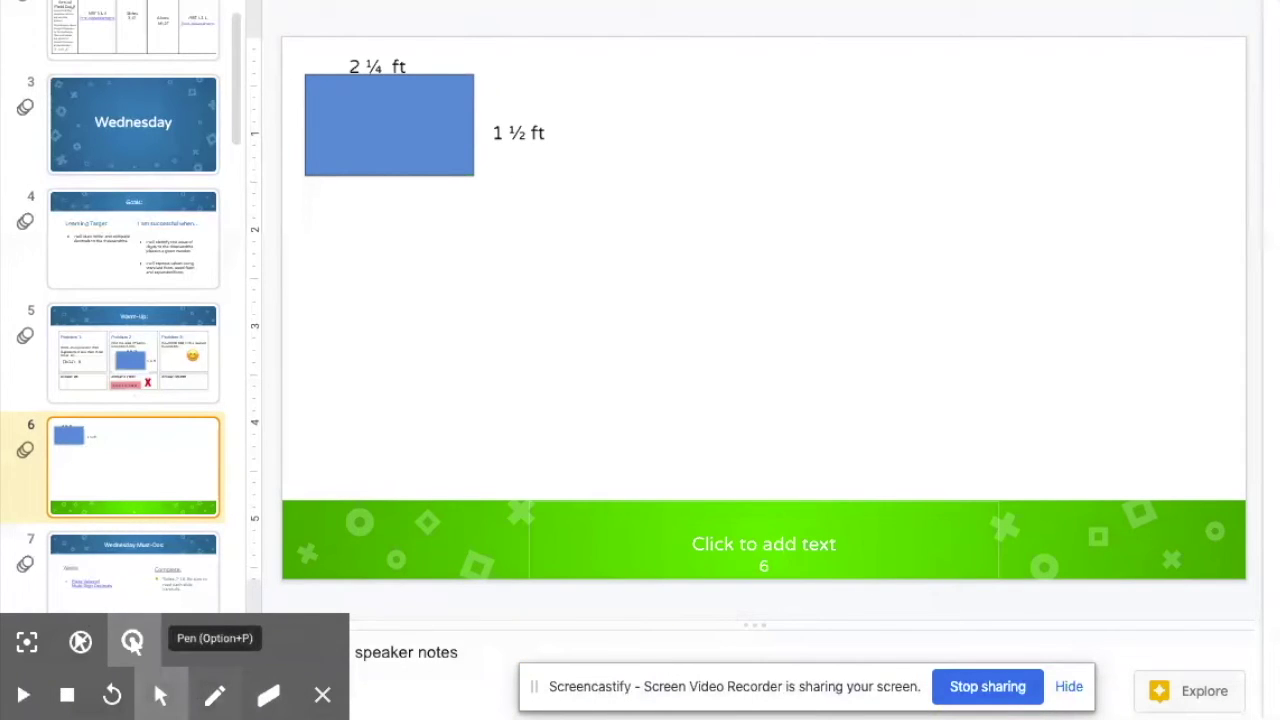
{"action": "left_click", "coordinate": [215, 695]}
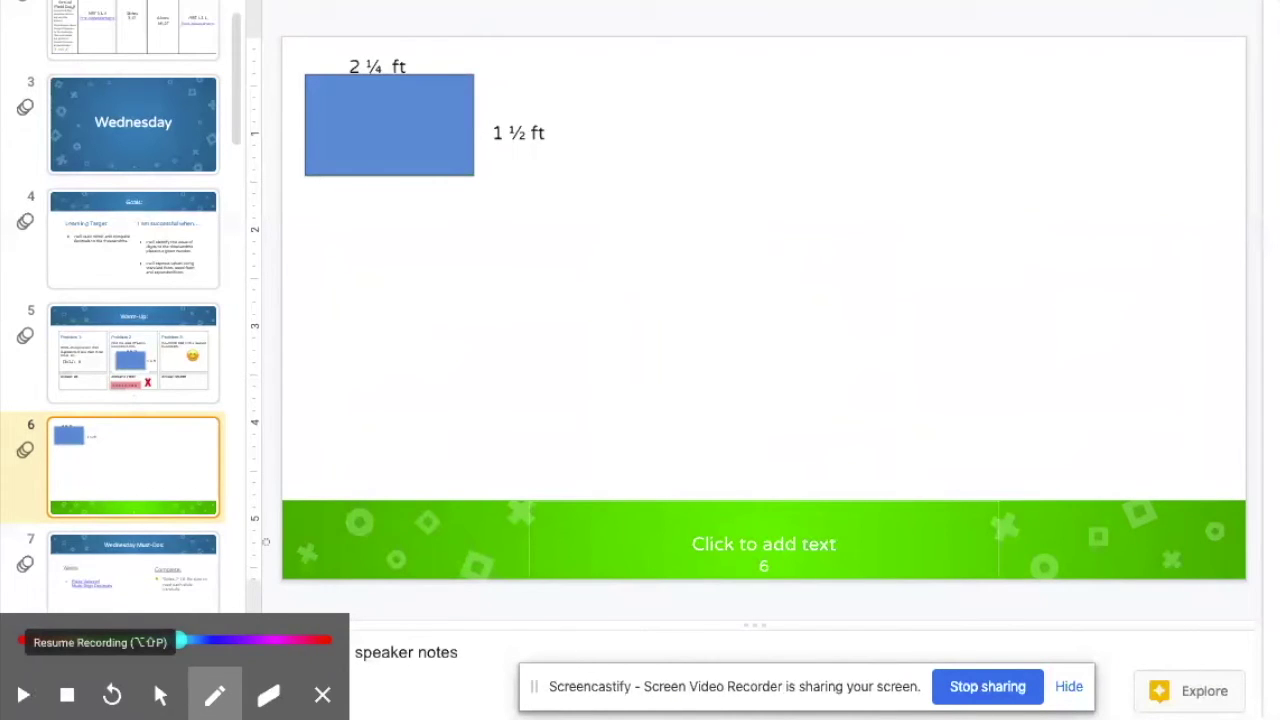
Step: Resume recording slide 6 for a few seconds, then pause it again
{"action": "key", "text": "alt+shift+p"}
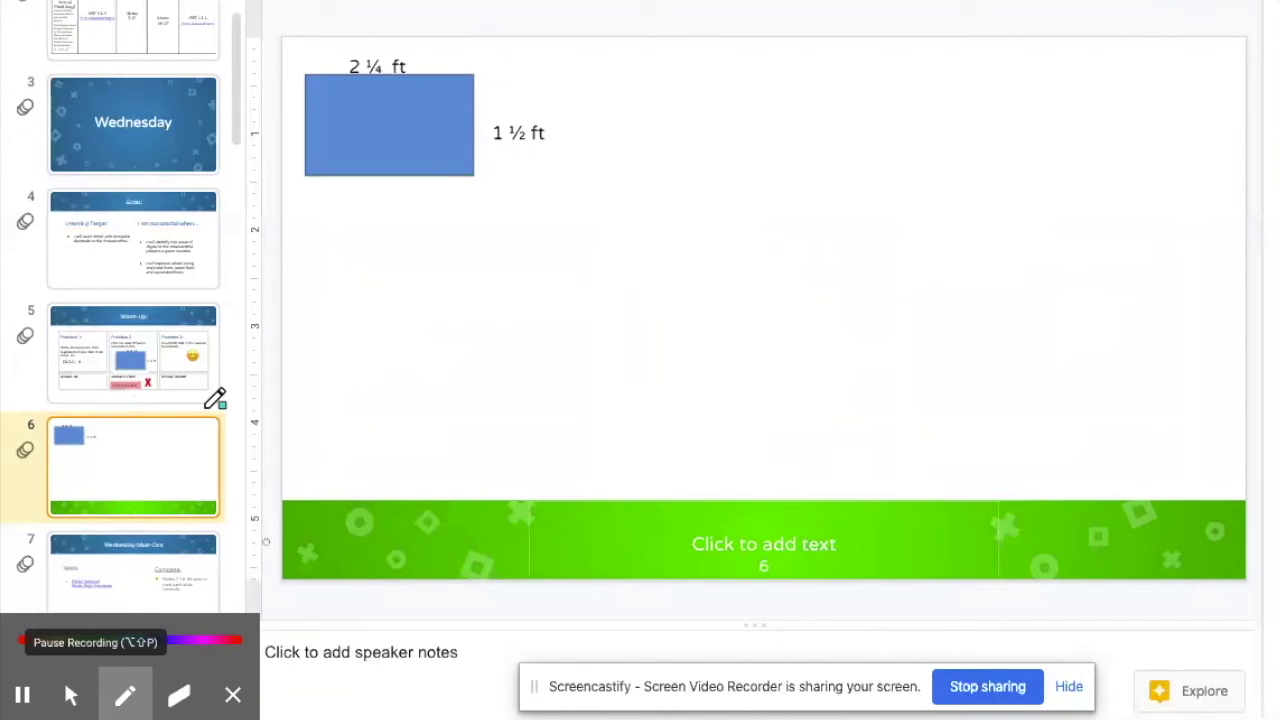
{"action": "left_click", "coordinate": [22, 695]}
Step: Set the pen to purple and write 2¼ beneath the rectangle, briefly resuming the recording
{"action": "left_click", "coordinate": [214, 638]}
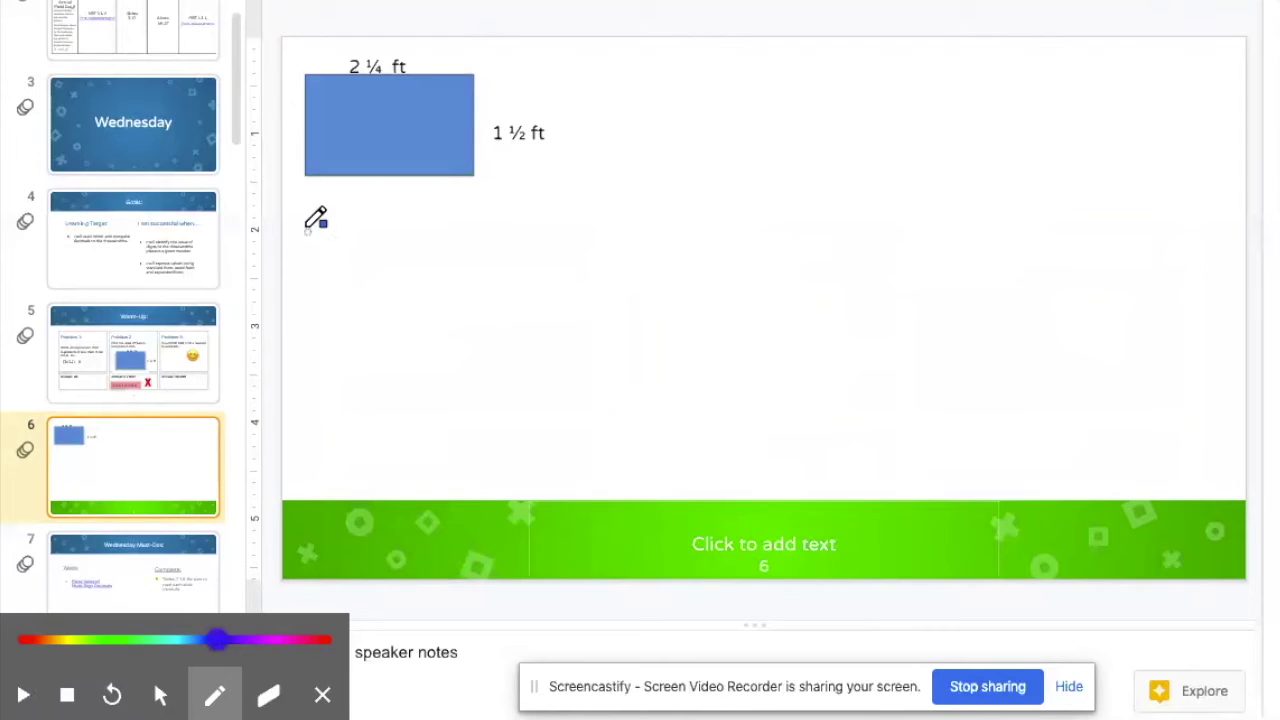
{"action": "mouse_move", "coordinate": [309, 229]}
{"action": "left_mouse_down"}
{"action": "mouse_move", "coordinate": [333, 212]}
{"action": "mouse_move", "coordinate": [313, 260]}
{"action": "mouse_move", "coordinate": [339, 272]}
{"action": "left_mouse_up"}
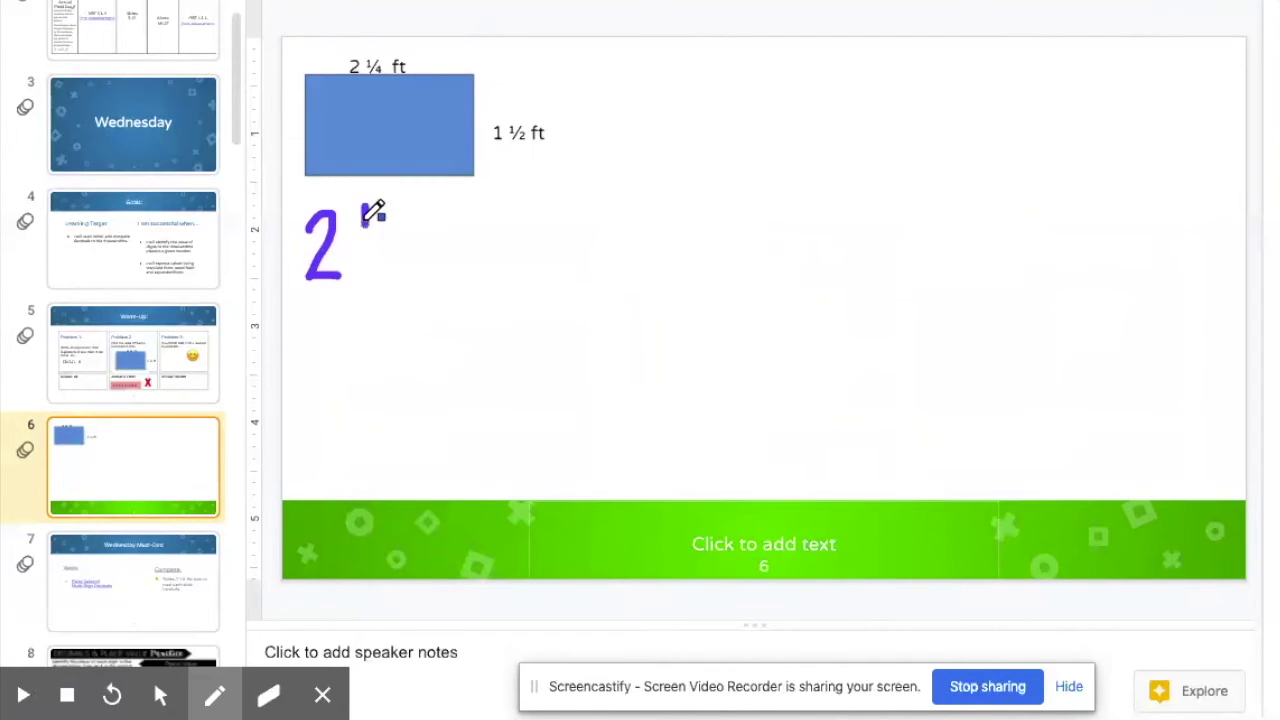
{"action": "mouse_move", "coordinate": [368, 204]}
{"action": "left_mouse_down"}
{"action": "mouse_move", "coordinate": [380, 239]}
{"action": "mouse_move", "coordinate": [360, 262]}
{"action": "mouse_move", "coordinate": [380, 262]}
{"action": "mouse_move", "coordinate": [374, 279]}
{"action": "left_mouse_up"}
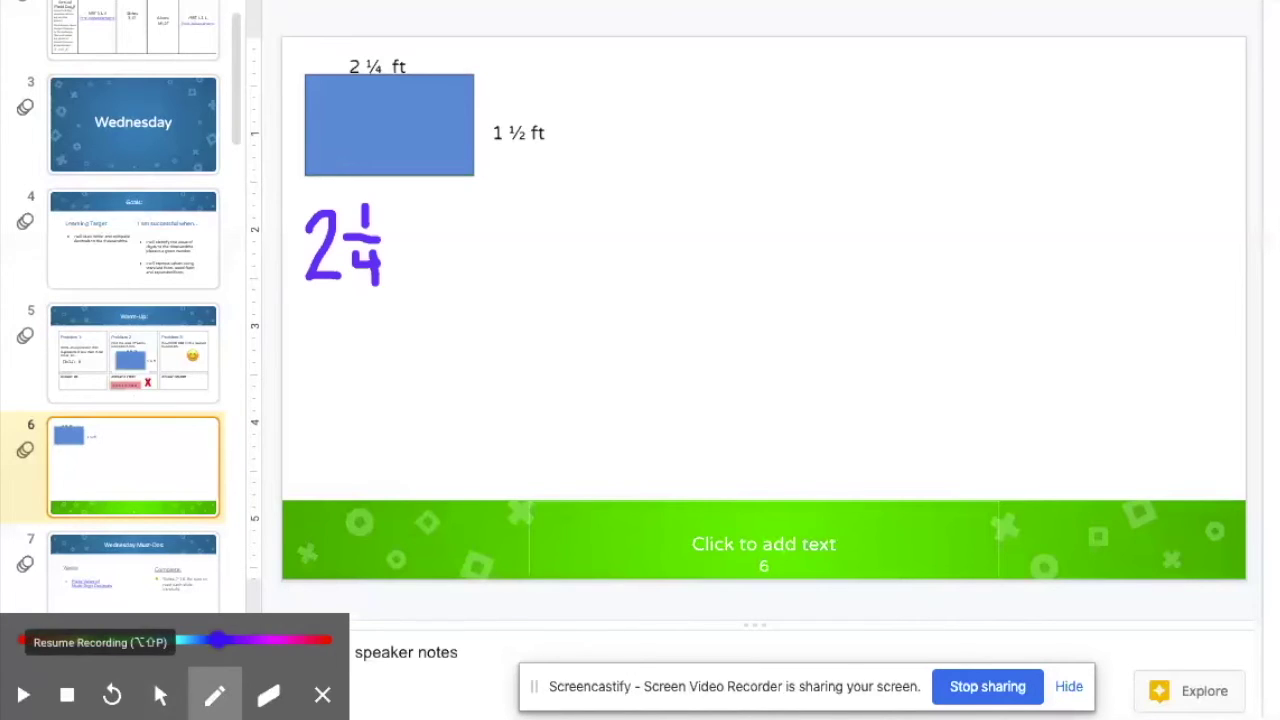
{"action": "left_click", "coordinate": [22, 695]}
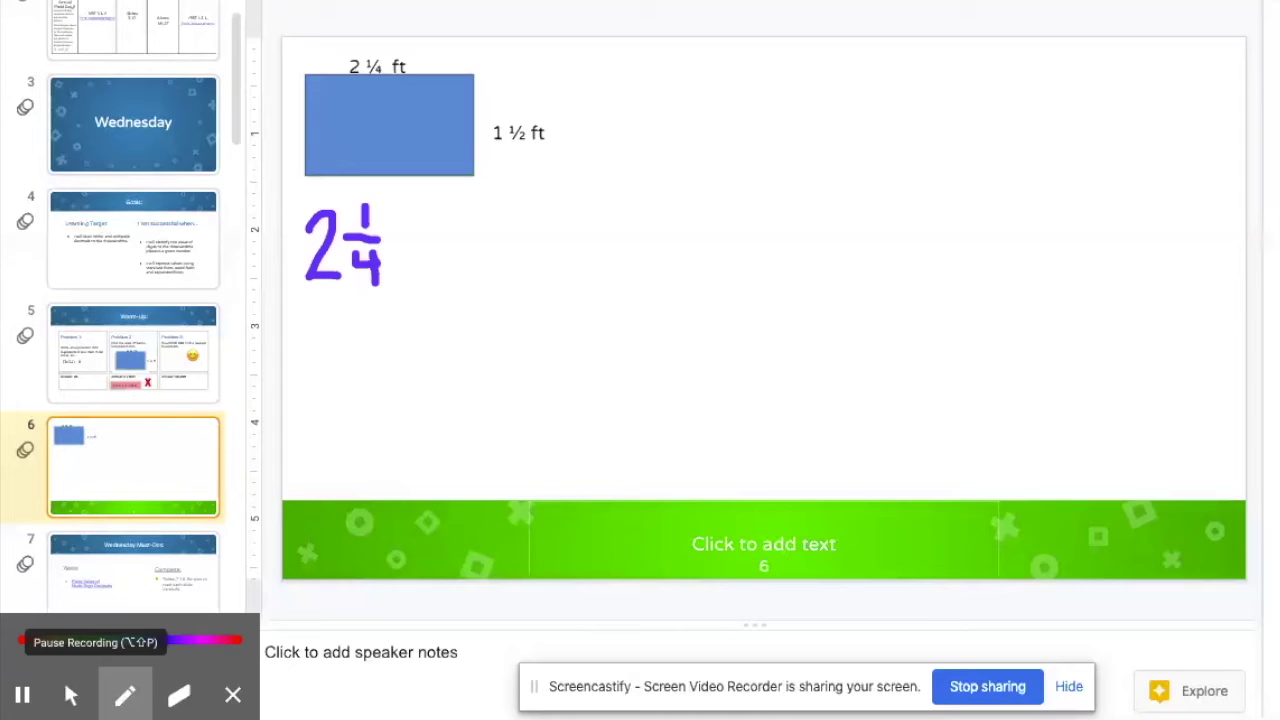
{"action": "left_click", "coordinate": [22, 695]}
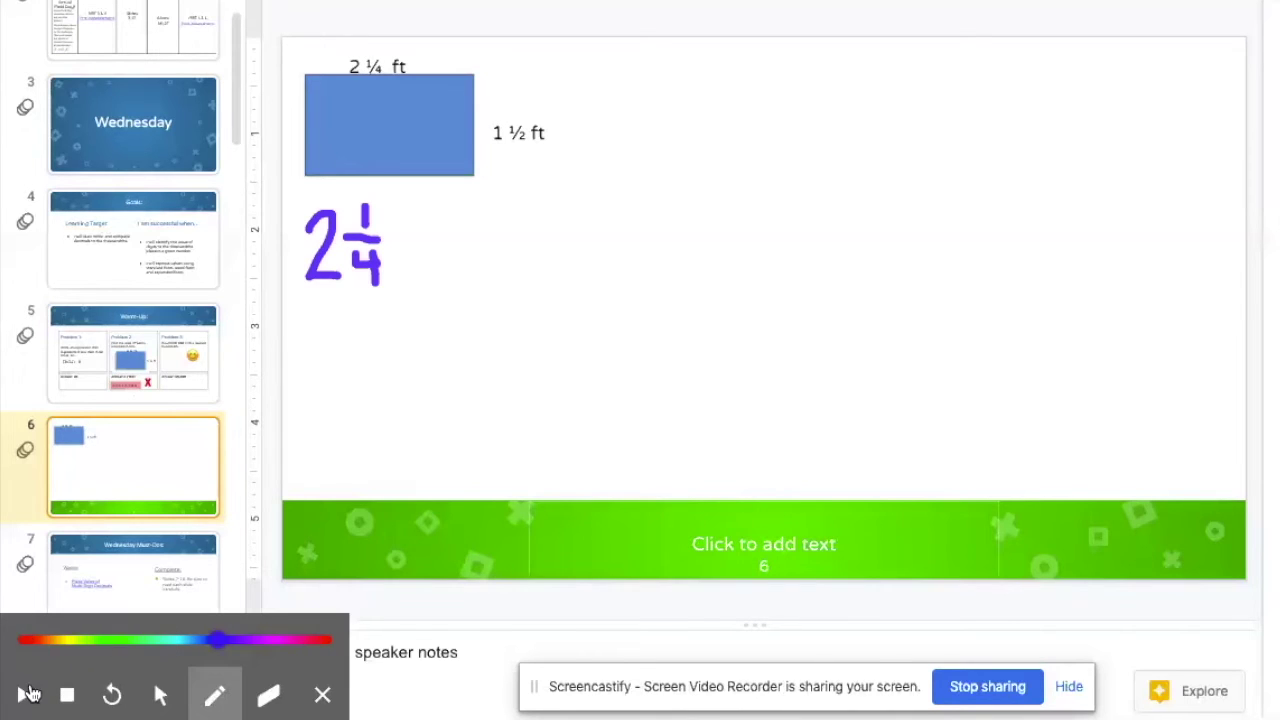
Step: Finish the purple expression by writing × 1½ after the 2¼
{"action": "mouse_move", "coordinate": [401, 236]}
{"action": "left_mouse_down"}
{"action": "mouse_move", "coordinate": [424, 249]}
{"action": "mouse_move", "coordinate": [408, 258]}
{"action": "left_mouse_up"}
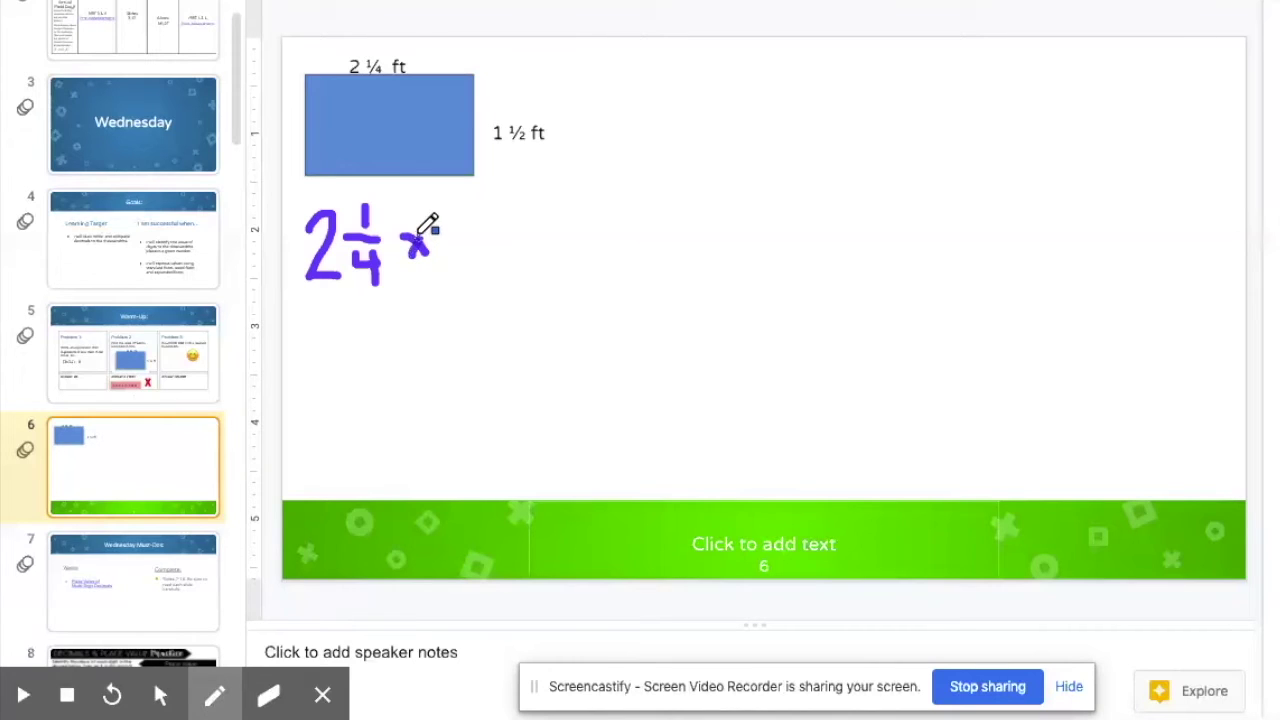
{"action": "left_click_drag", "start_coordinate": [459, 205], "coordinate": [461, 266]}
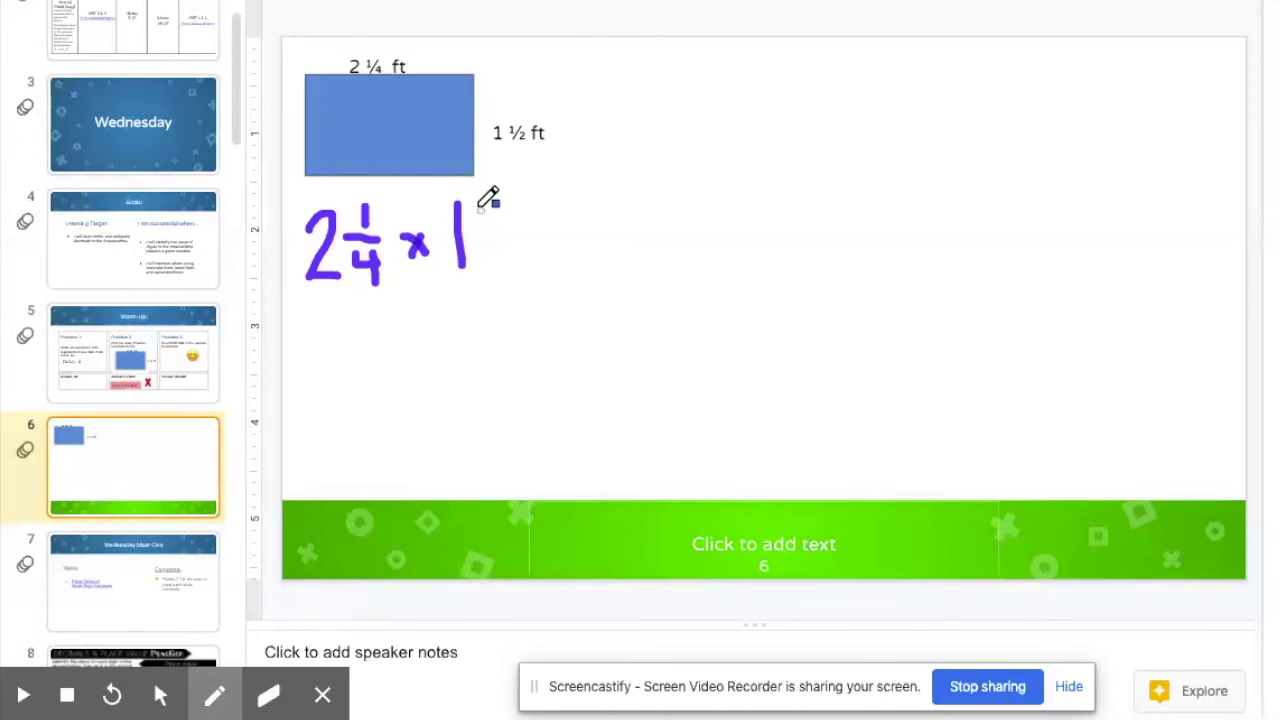
{"action": "mouse_move", "coordinate": [481, 203]}
{"action": "left_mouse_down"}
{"action": "mouse_move", "coordinate": [490, 235]}
{"action": "mouse_move", "coordinate": [474, 247]}
{"action": "mouse_move", "coordinate": [503, 270]}
{"action": "left_mouse_up"}
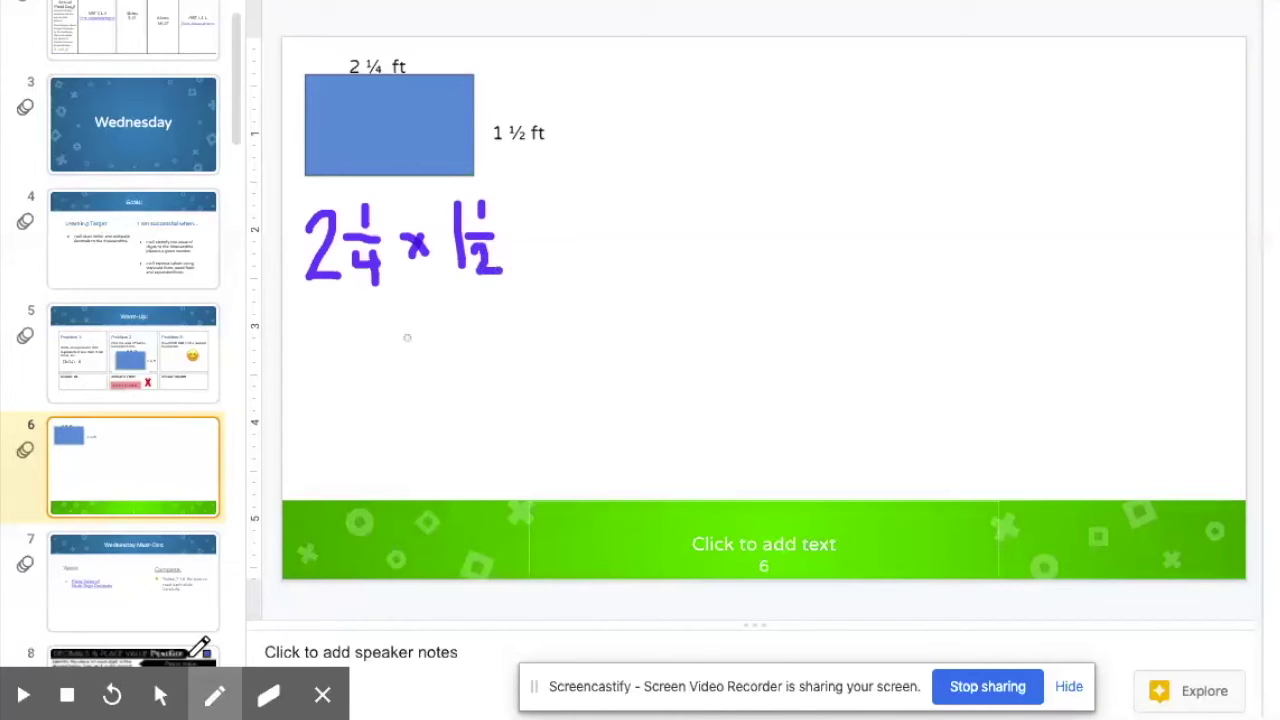
{"action": "left_click", "coordinate": [215, 681]}
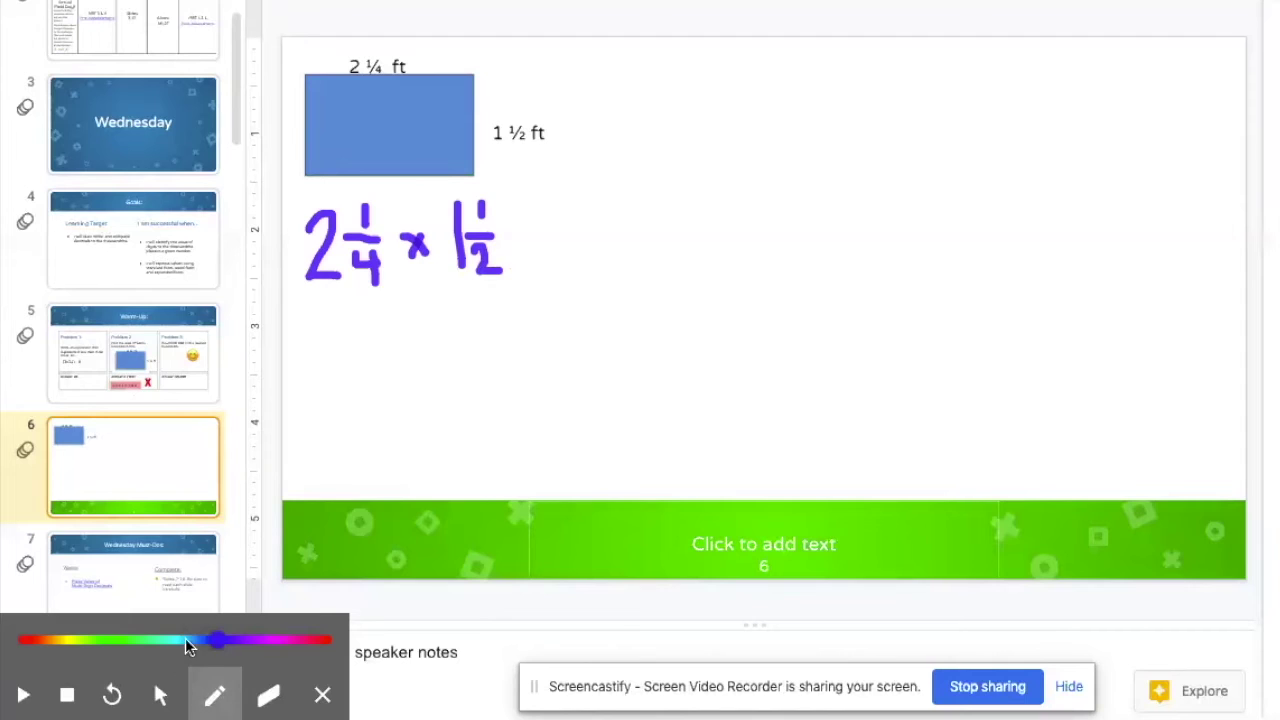
Step: Switch the pen to cyan, draw an arc from the 2 toward 1½, and resume recording
{"action": "left_click", "coordinate": [176, 640]}
{"action": "mouse_move", "coordinate": [315, 212]}
{"action": "left_mouse_down"}
{"action": "mouse_move", "coordinate": [346, 185]}
{"action": "mouse_move", "coordinate": [437, 177]}
{"action": "mouse_move", "coordinate": [437, 194]}
{"action": "left_mouse_up"}
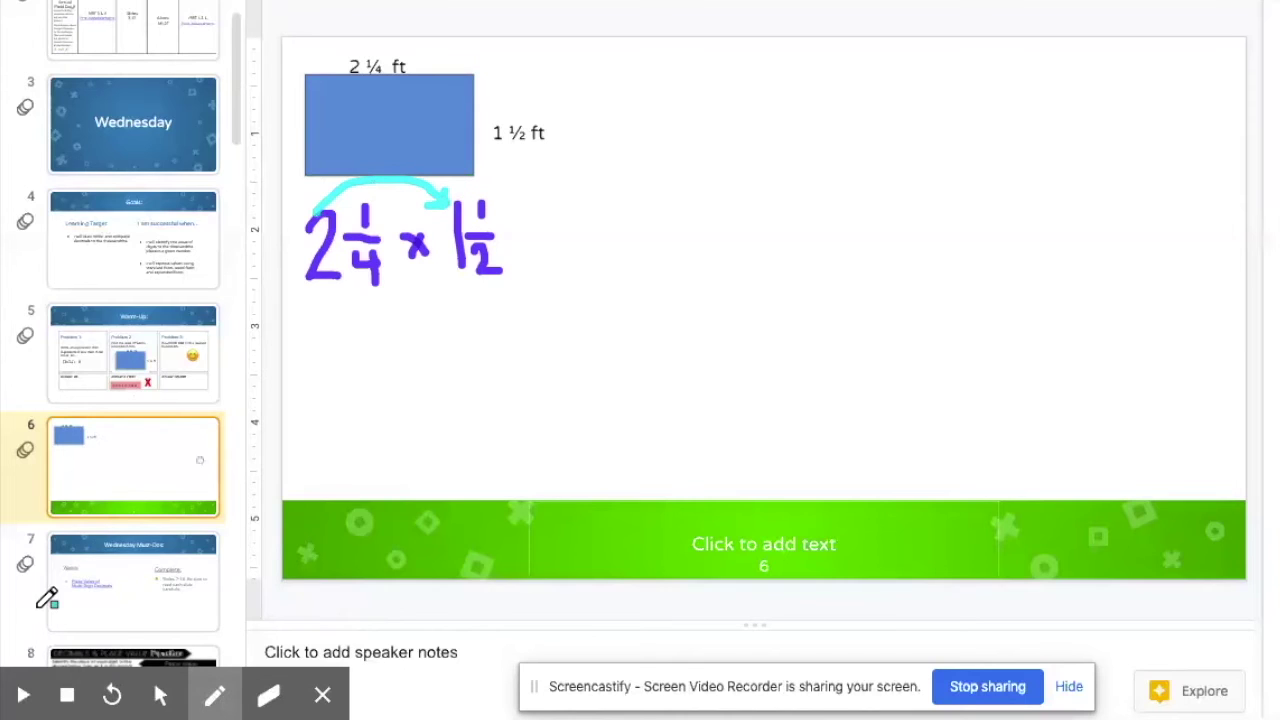
{"action": "mouse_move", "coordinate": [20, 698]}
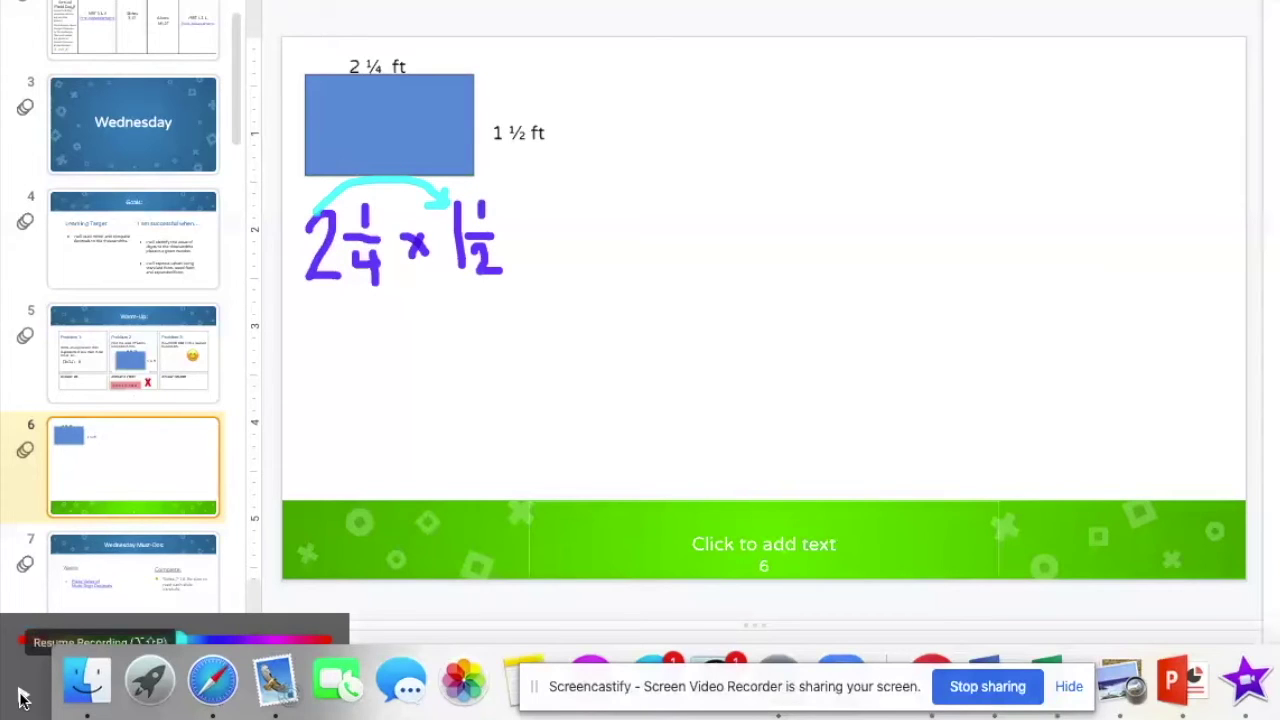
{"action": "left_click", "coordinate": [22, 698]}
{"action": "left_click", "coordinate": [22, 694]}
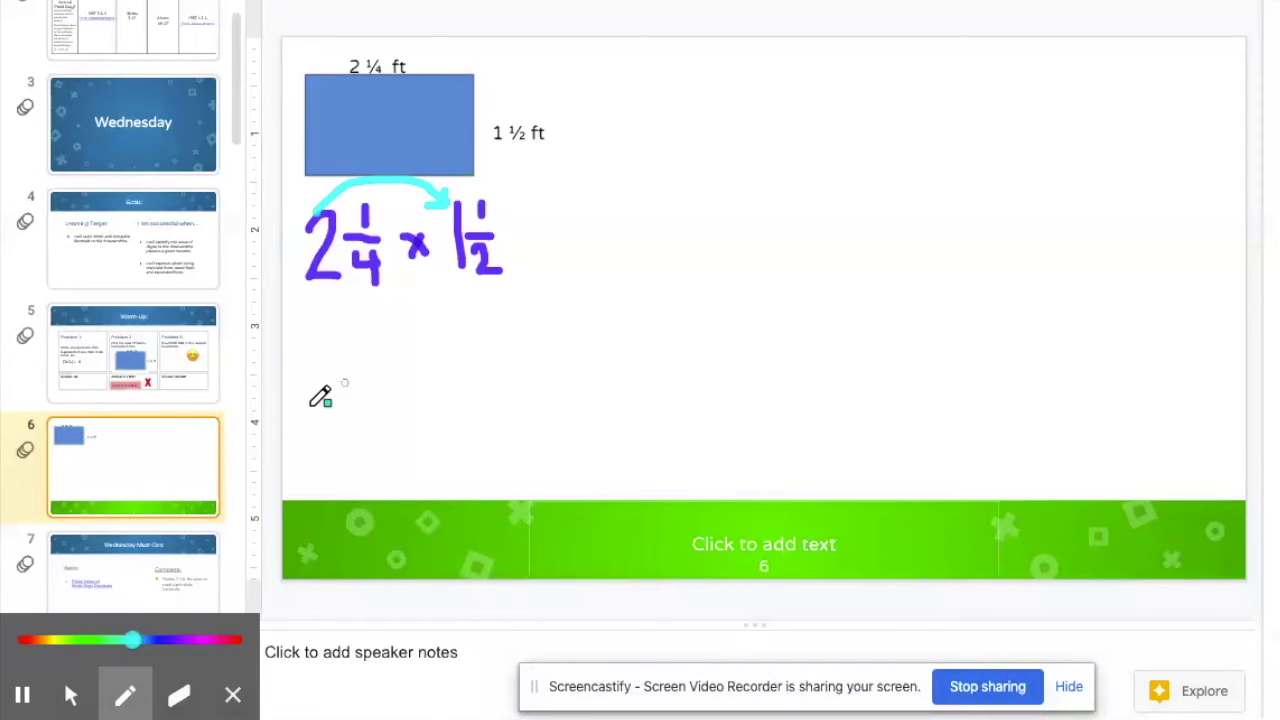
Step: Write a cyan 2 beneath the expression, pause, and erase the stray cyan 1
{"action": "mouse_move", "coordinate": [327, 338]}
{"action": "left_mouse_down"}
{"action": "mouse_move", "coordinate": [353, 353]}
{"action": "mouse_move", "coordinate": [387, 376]}
{"action": "left_mouse_up"}
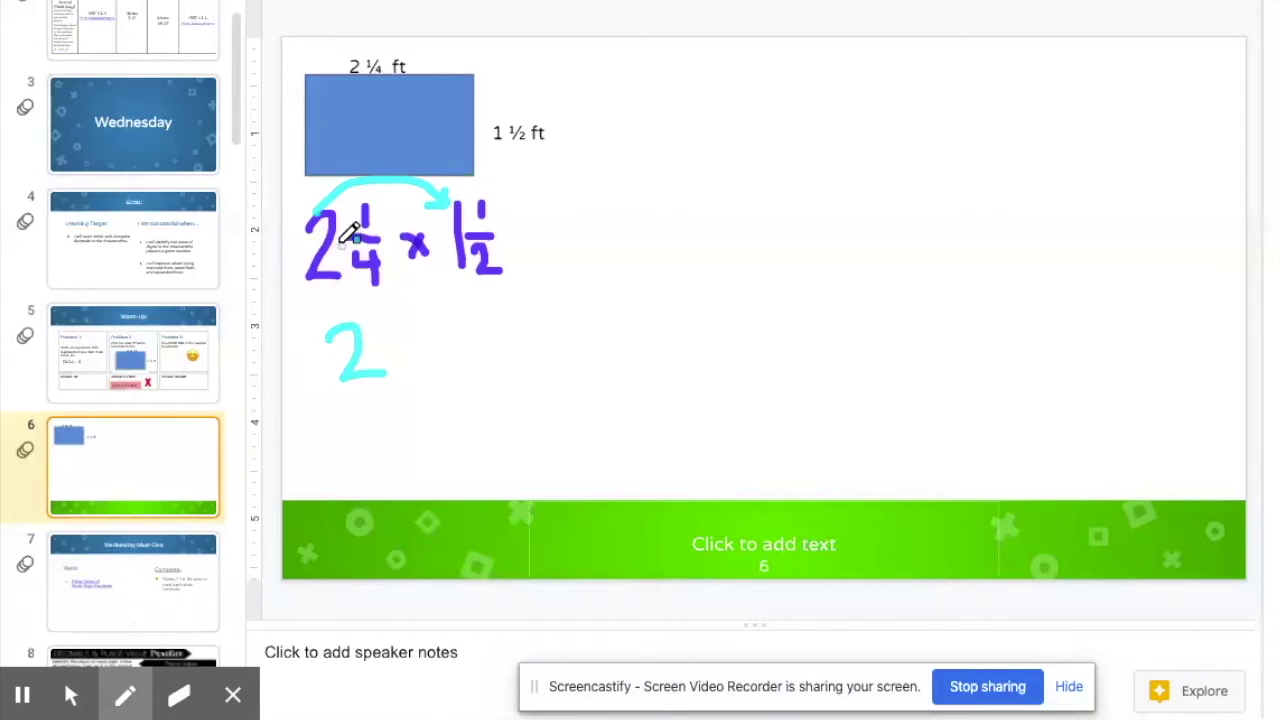
{"action": "mouse_move", "coordinate": [325, 205]}
{"action": "left_mouse_down"}
{"action": "mouse_move", "coordinate": [438, 176]}
{"action": "mouse_move", "coordinate": [484, 172]}
{"action": "left_mouse_up"}
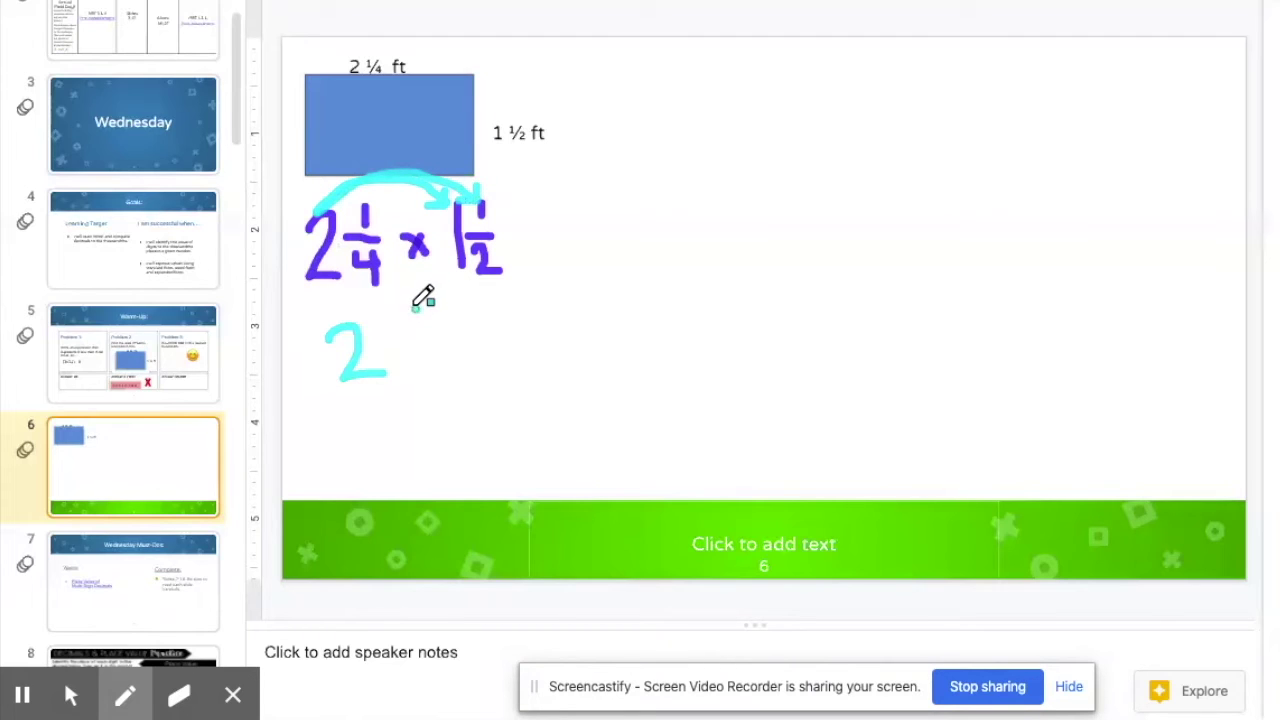
{"action": "left_click_drag", "start_coordinate": [417, 308], "coordinate": [418, 370]}
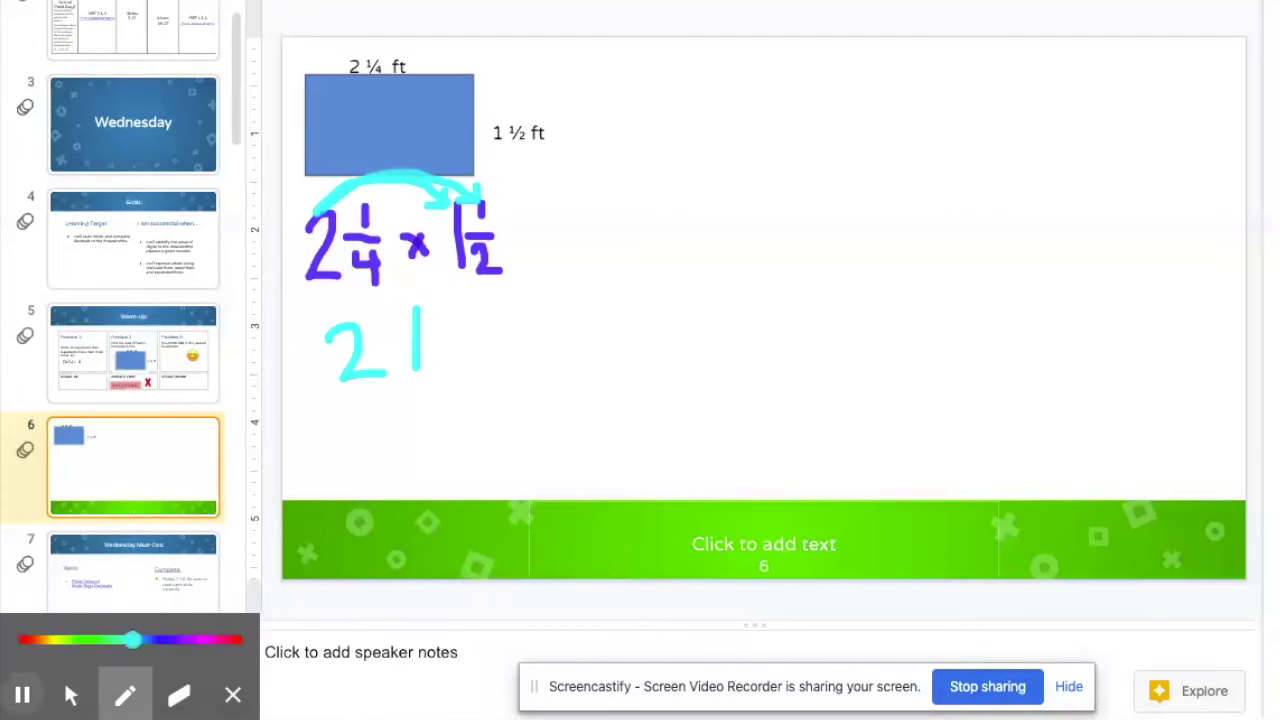
{"action": "left_click", "coordinate": [22, 695]}
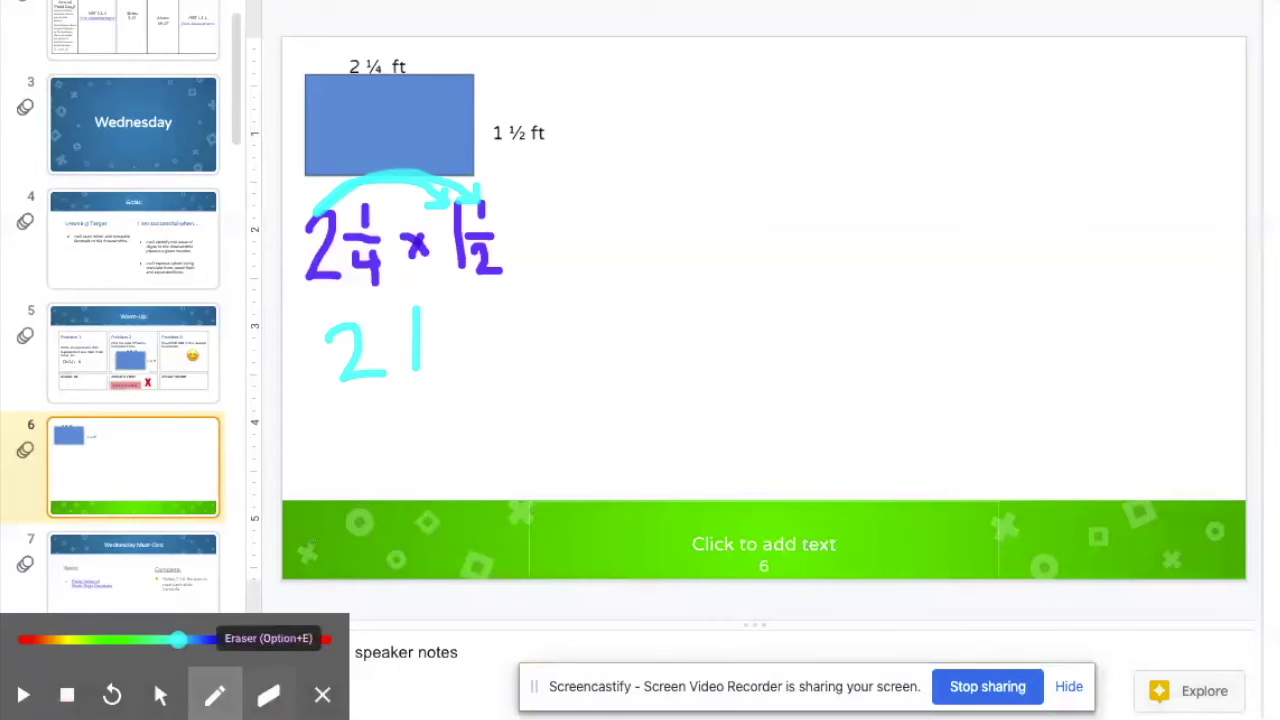
{"action": "left_click", "coordinate": [268, 694]}
{"action": "left_click_drag", "start_coordinate": [420, 305], "coordinate": [424, 352]}
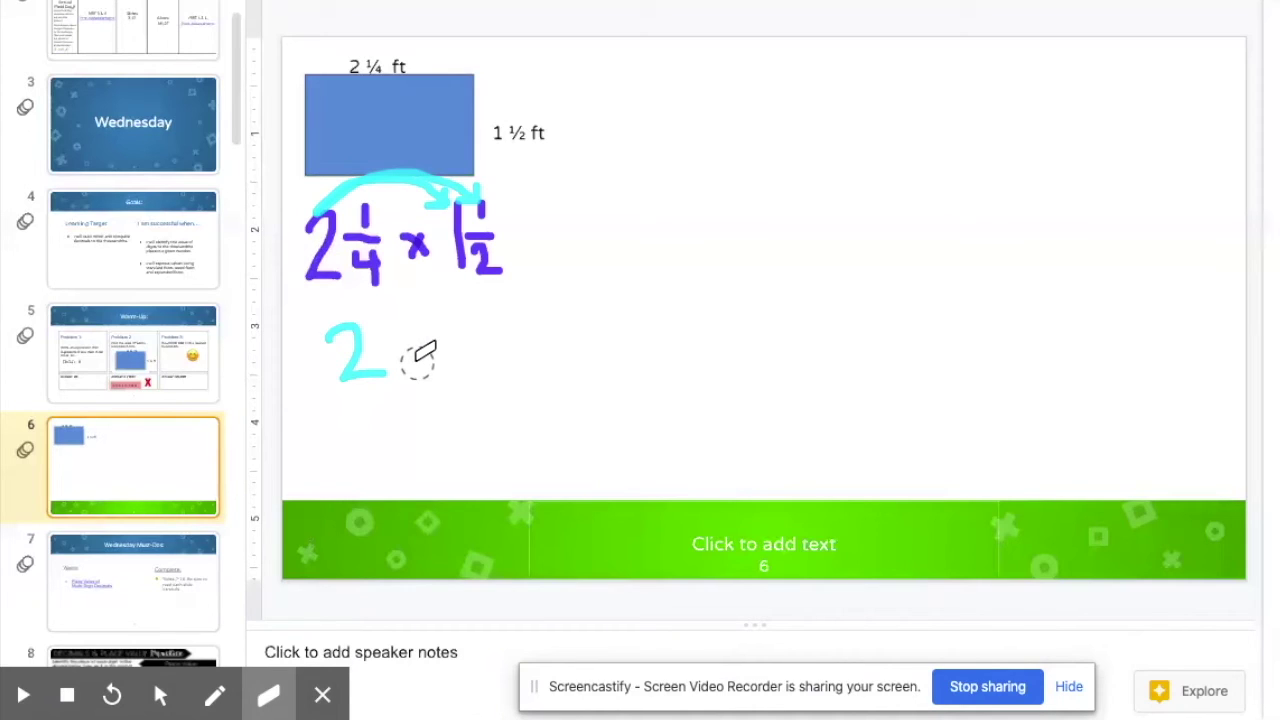
Step: Stop recording so the 28-second video opens, then pause its playback
{"action": "left_click", "coordinate": [988, 688]}
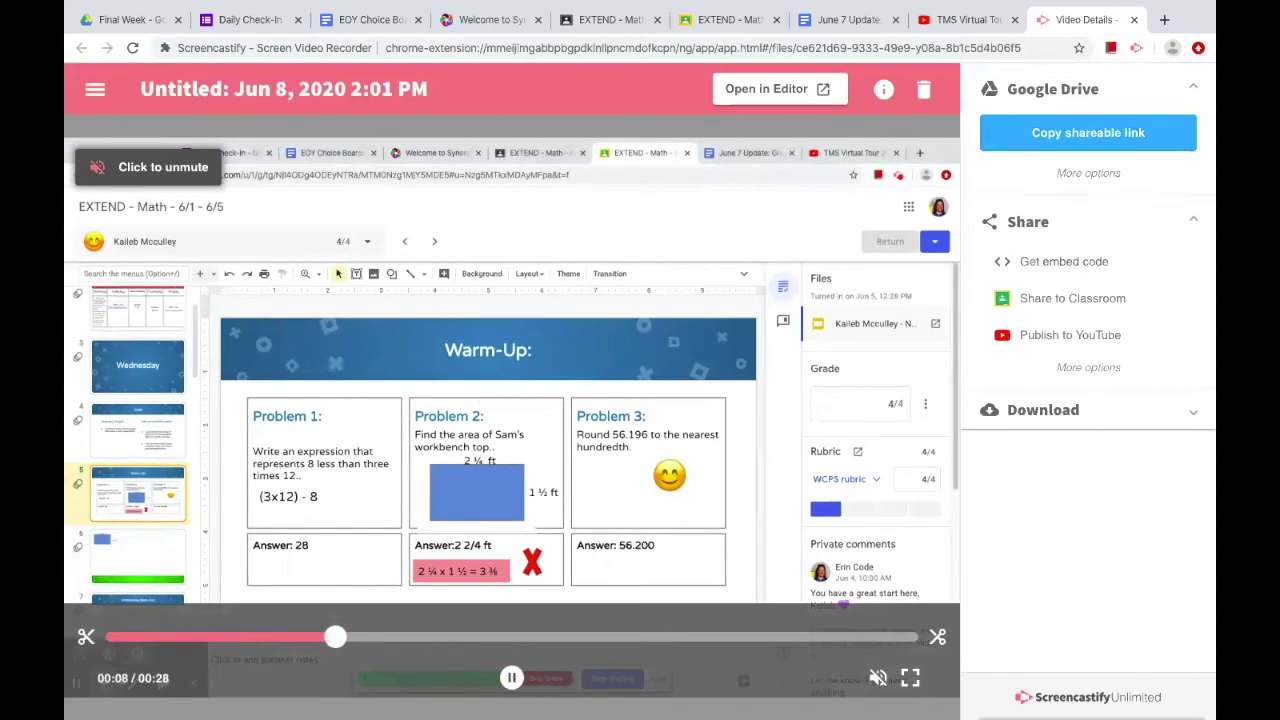
{"action": "left_click", "coordinate": [511, 680]}
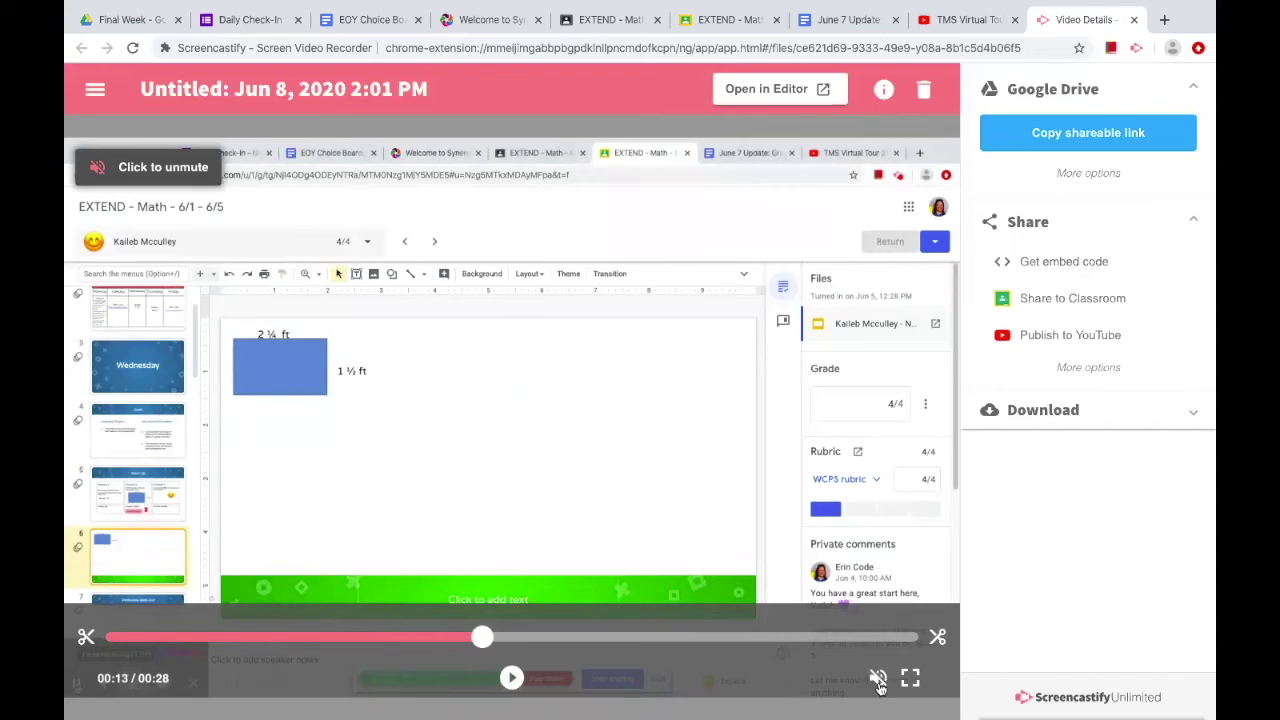
Step: Replay the 28-second video from the beginning with sound unmuted, then copy its shareable link
{"action": "mouse_move", "coordinate": [875, 679]}
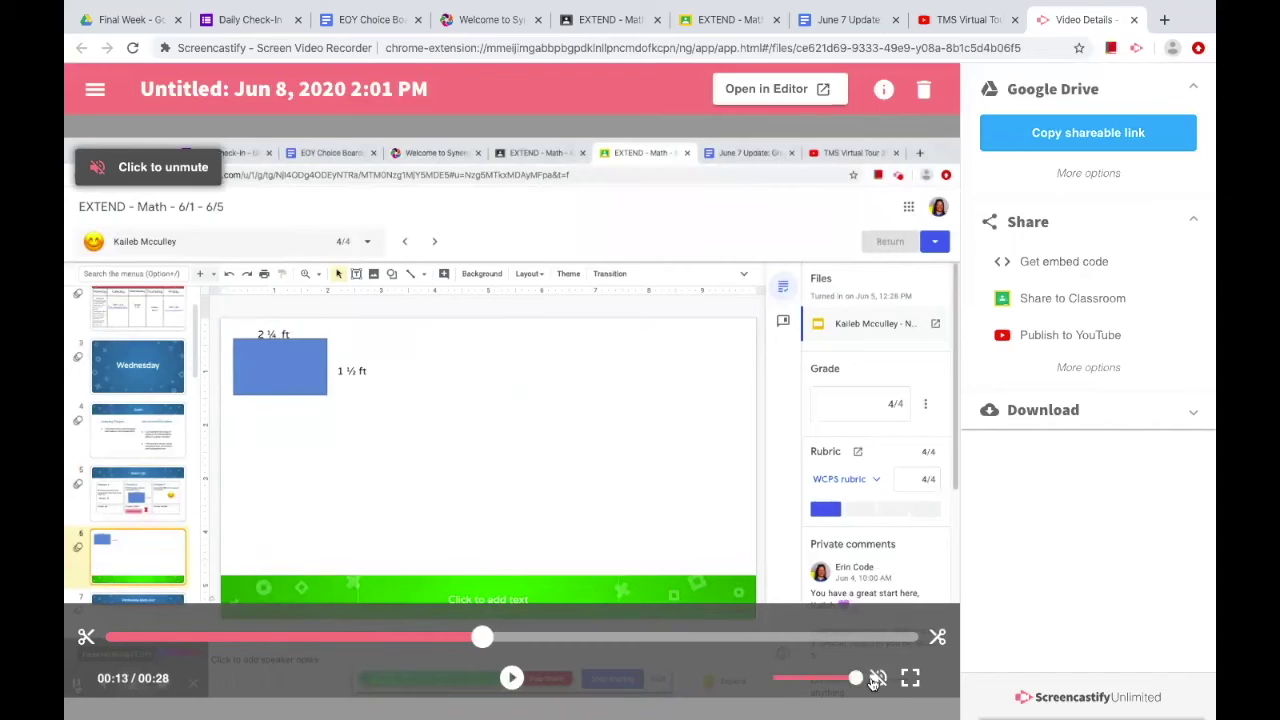
{"action": "left_click", "coordinate": [108, 637]}
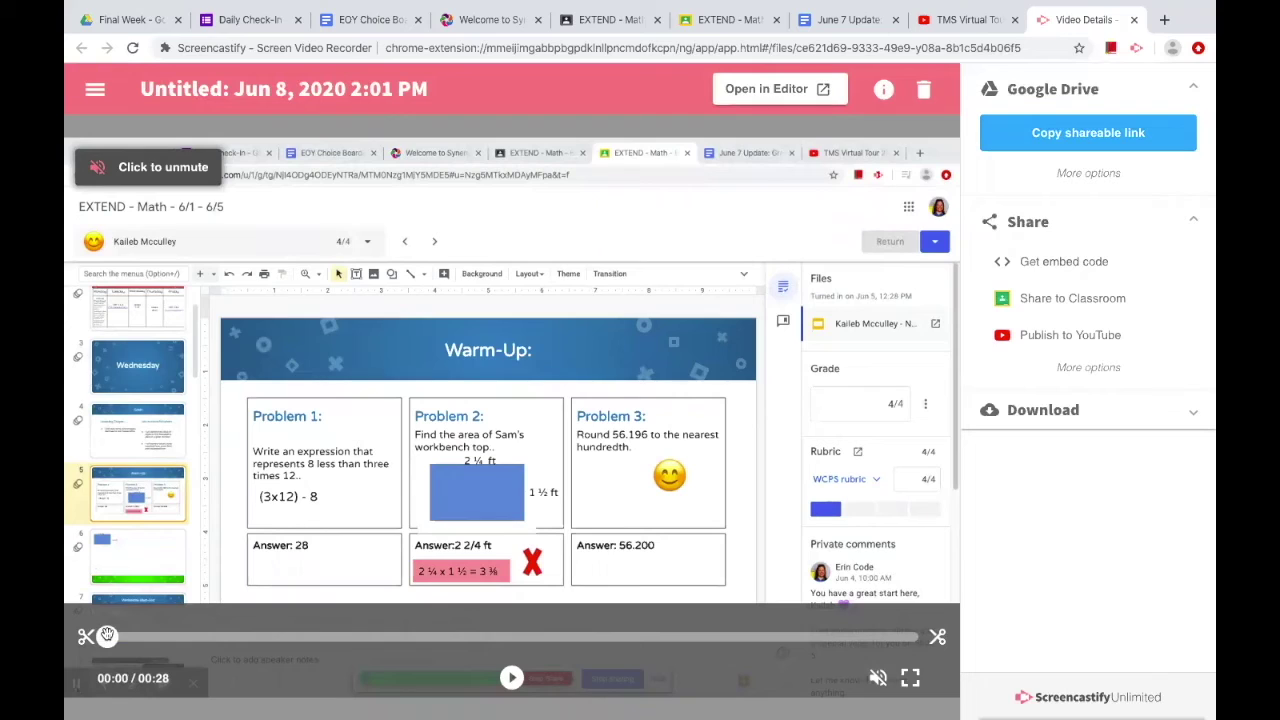
{"action": "left_click", "coordinate": [878, 678]}
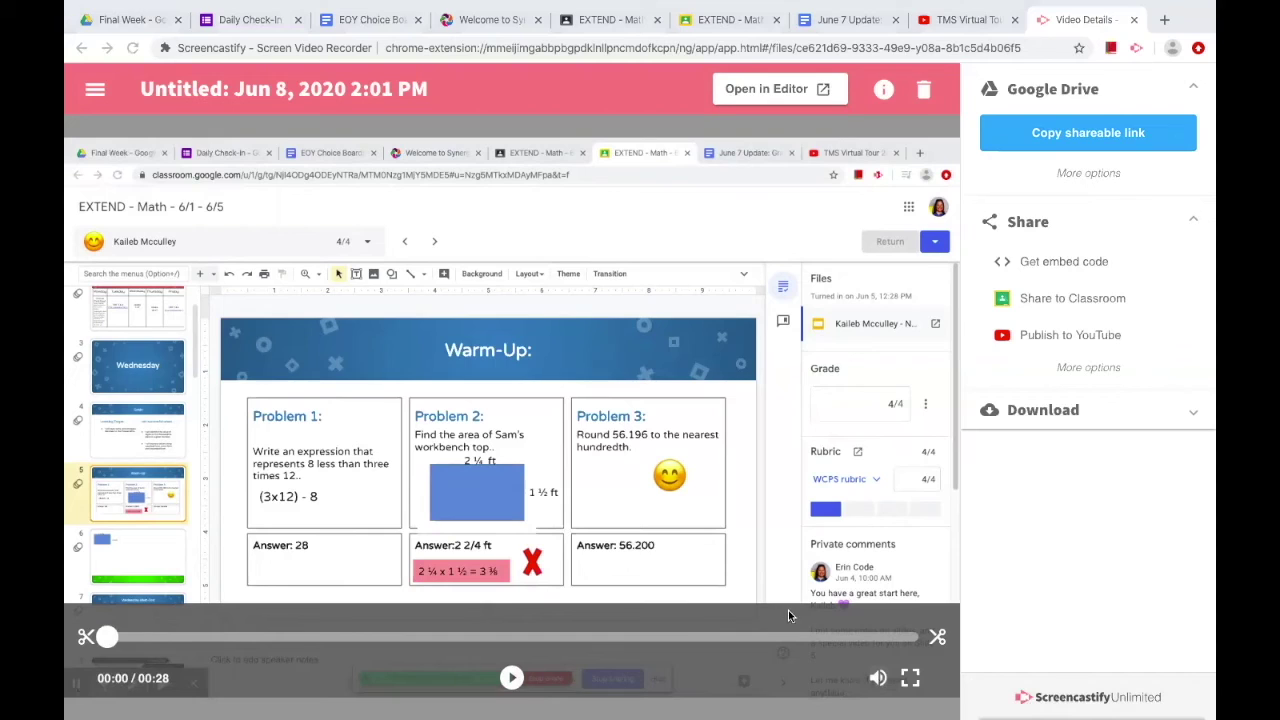
{"action": "left_click", "coordinate": [302, 599]}
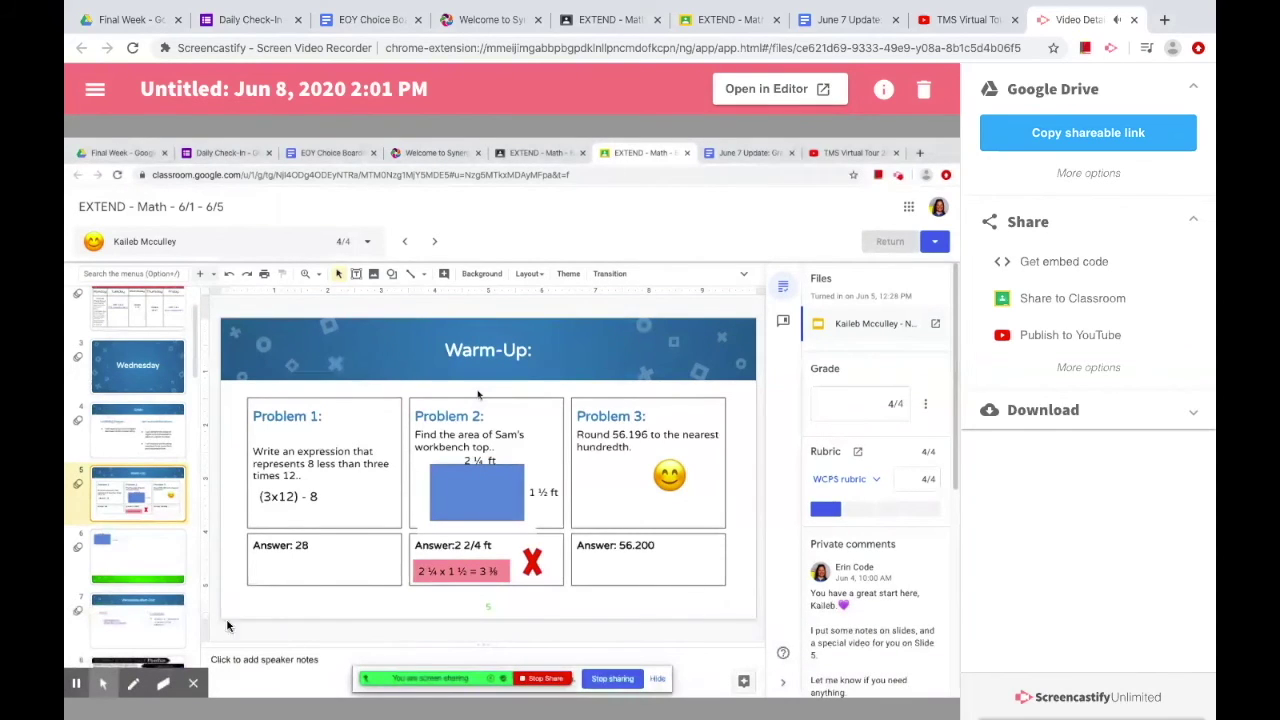
{"action": "mouse_move", "coordinate": [270, 610]}
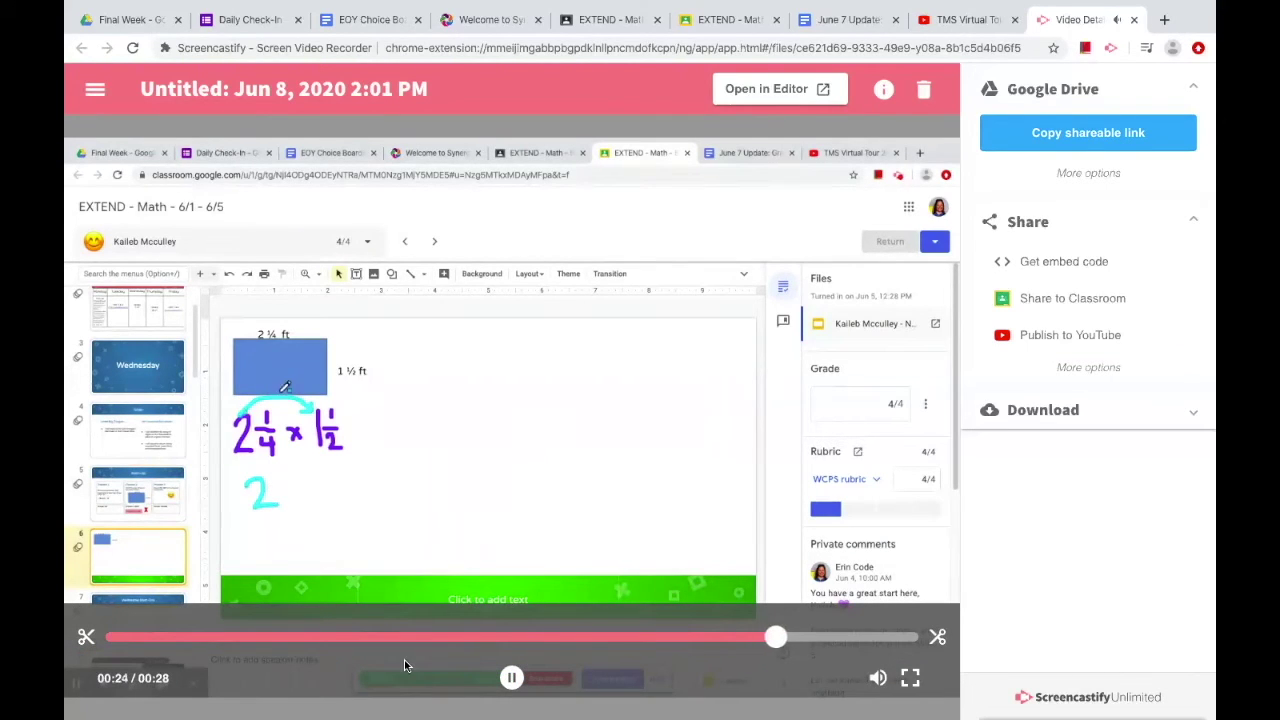
{"action": "mouse_move", "coordinate": [885, 682]}
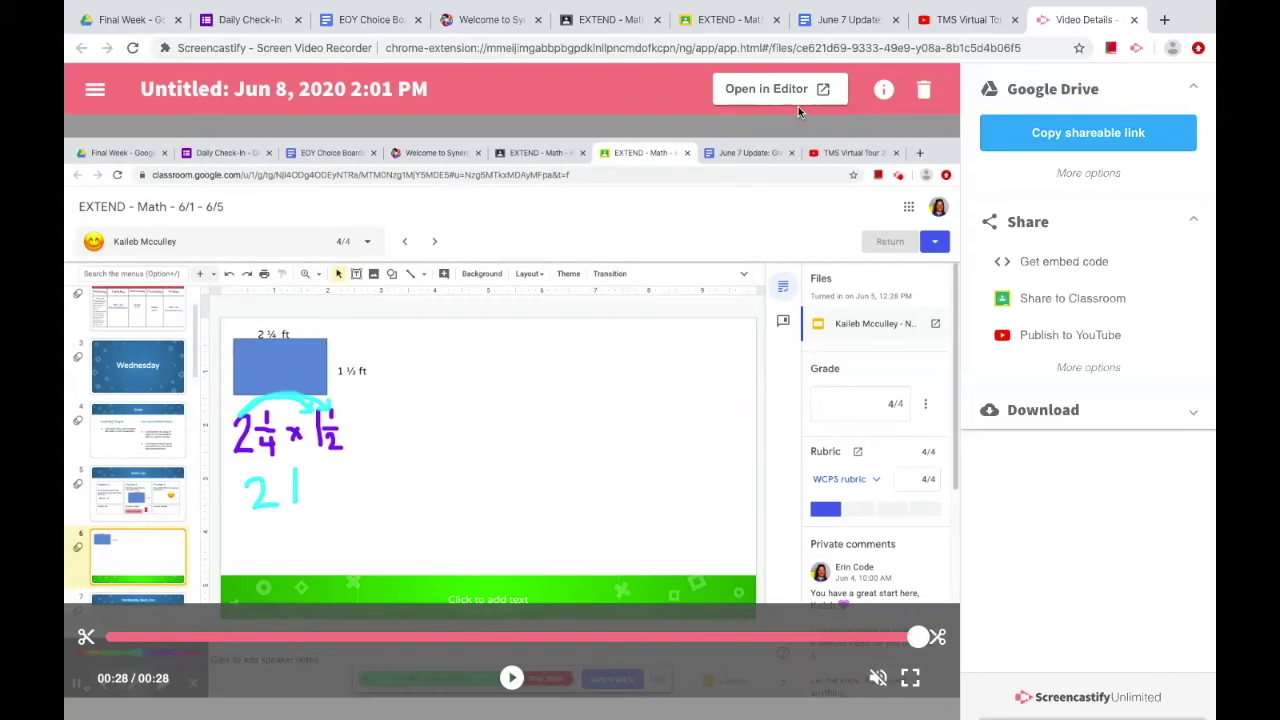
{"action": "left_click", "coordinate": [1042, 134]}
Step: Switch back to the EXTEND - Math grading tab in Google Classroom
{"action": "left_click", "coordinate": [726, 20]}
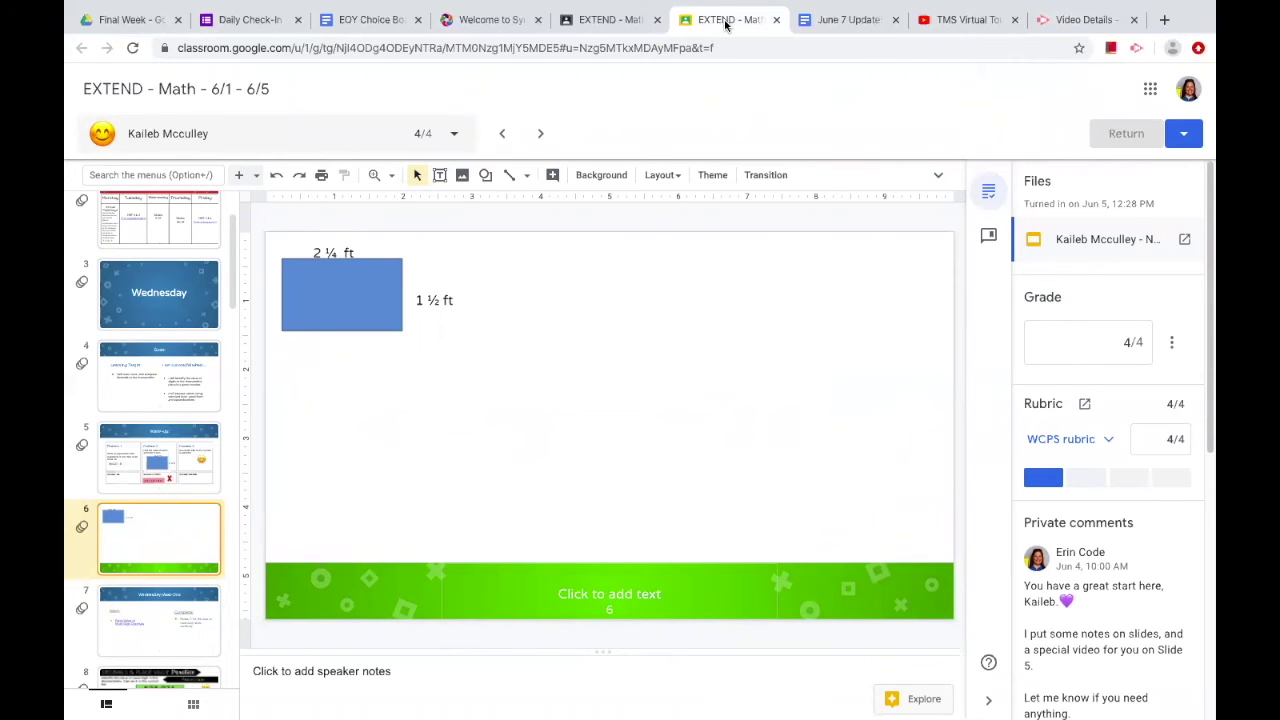
Step: On the student's Warm-Up slide, post the video's Drive link as a private comment
{"action": "left_click", "coordinate": [211, 432]}
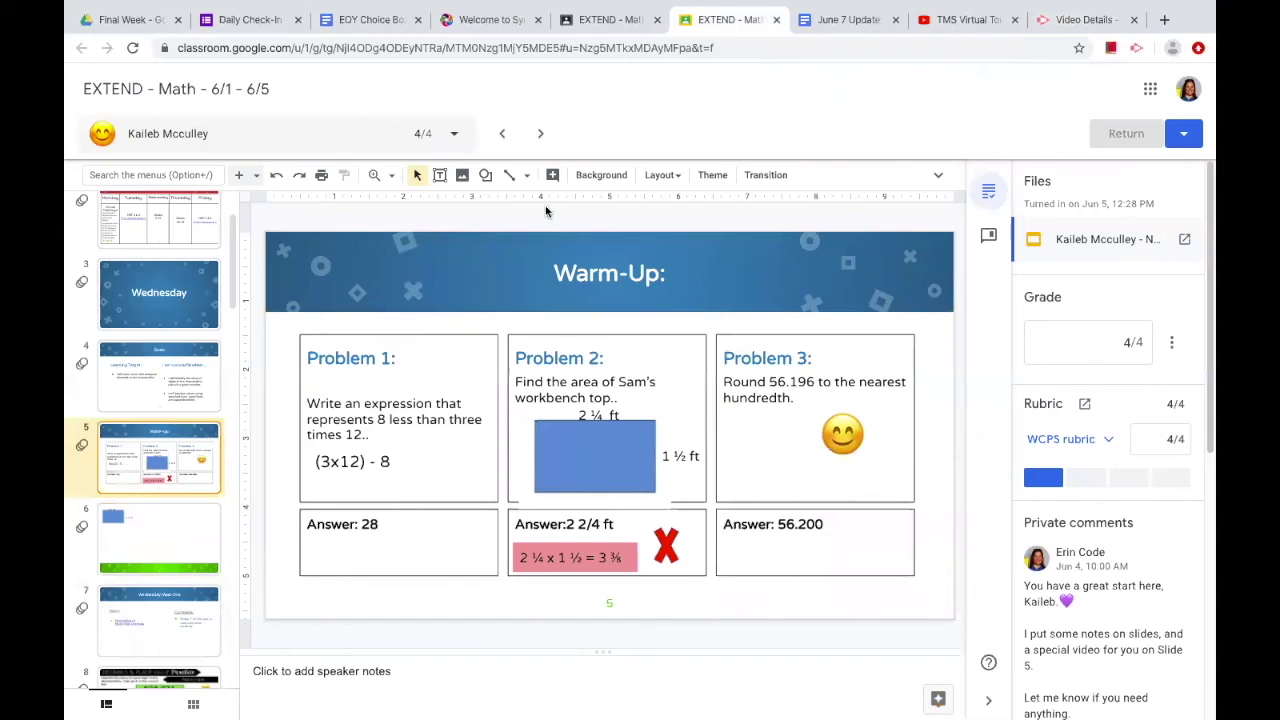
{"action": "scroll", "coordinate": [1060, 550], "scroll_direction": "down", "scroll_amount": 3}
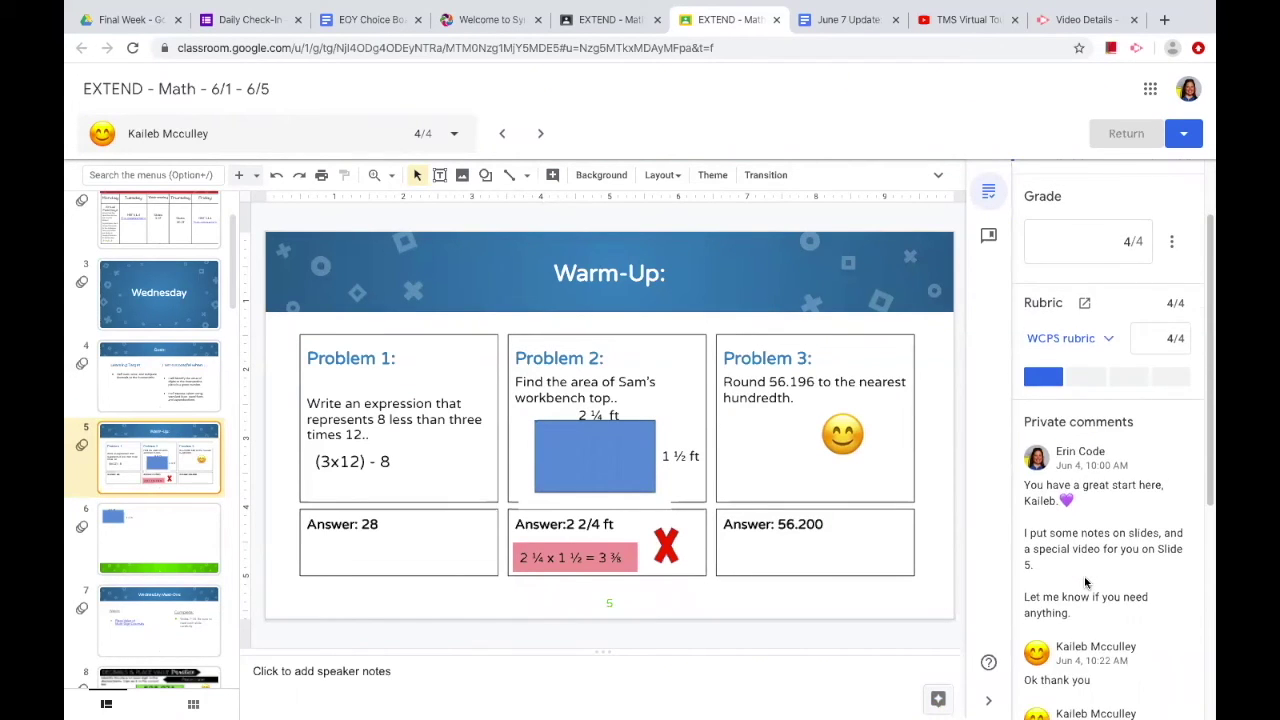
{"action": "scroll", "coordinate": [1085, 583], "scroll_direction": "up", "scroll_amount": 3}
{"action": "scroll", "coordinate": [1080, 600], "scroll_direction": "down", "scroll_amount": 5}
{"action": "left_click", "coordinate": [1065, 638]}
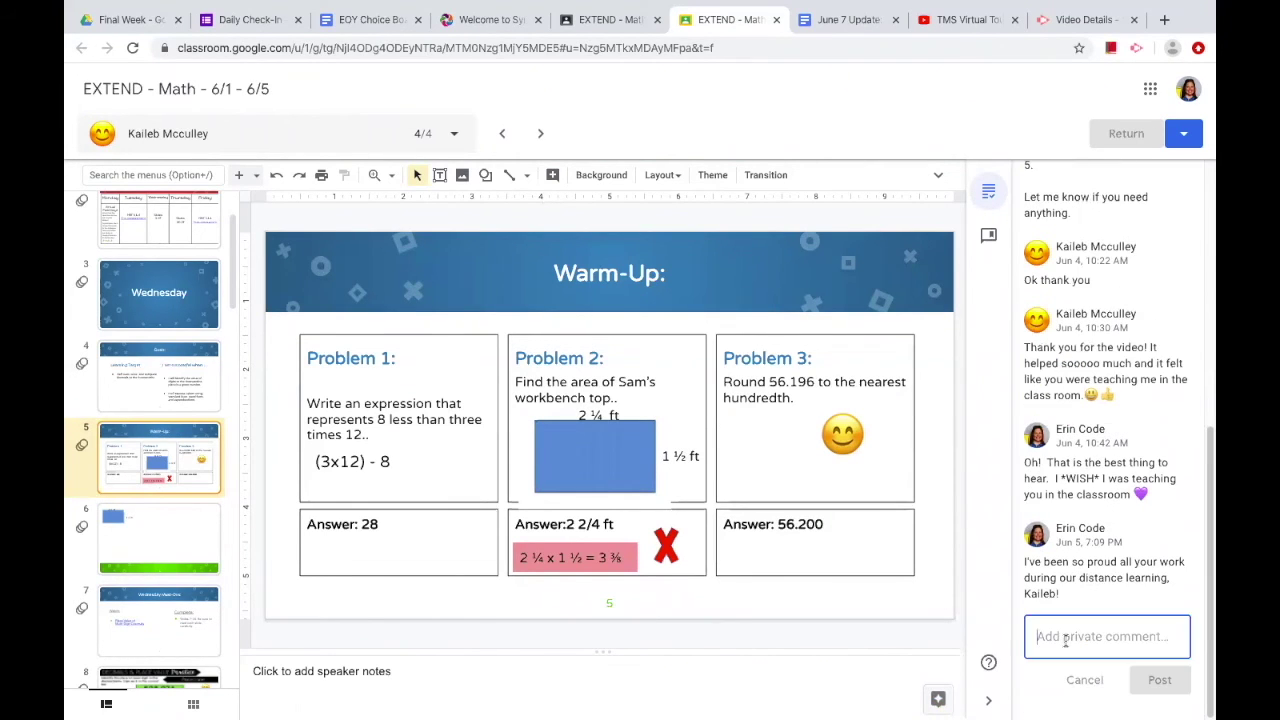
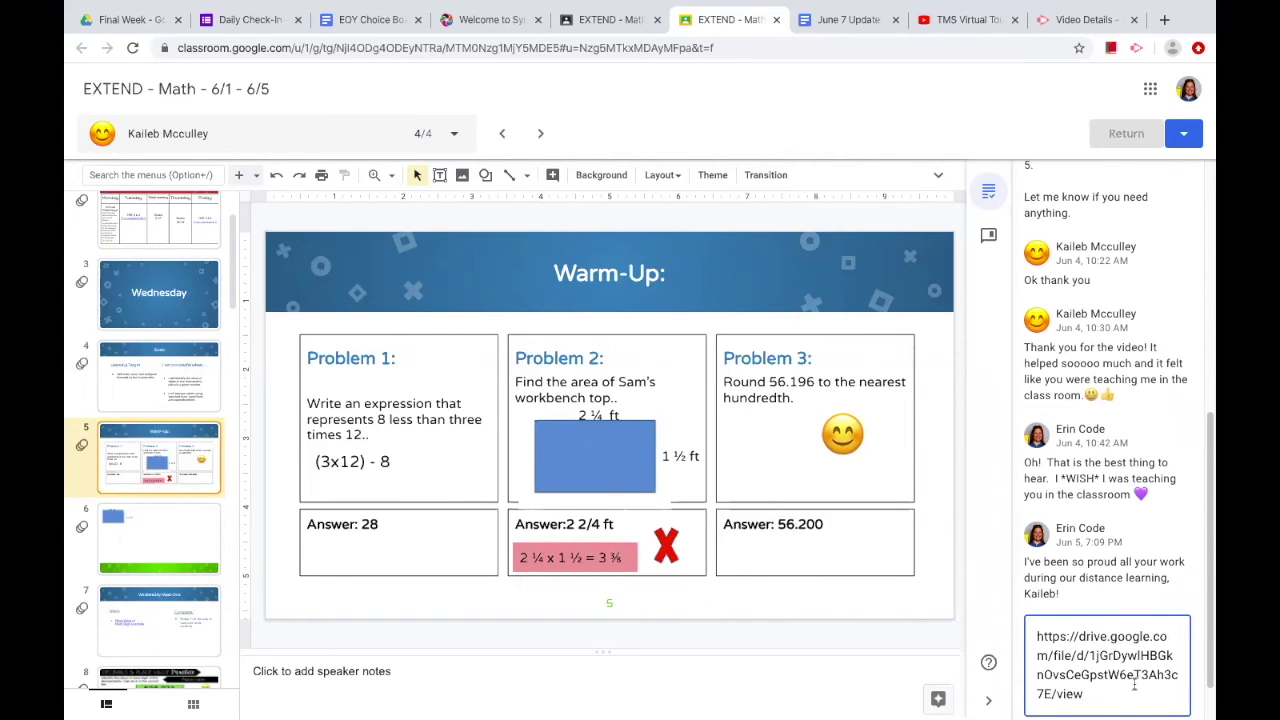
{"action": "left_click", "coordinate": [1140, 680]}
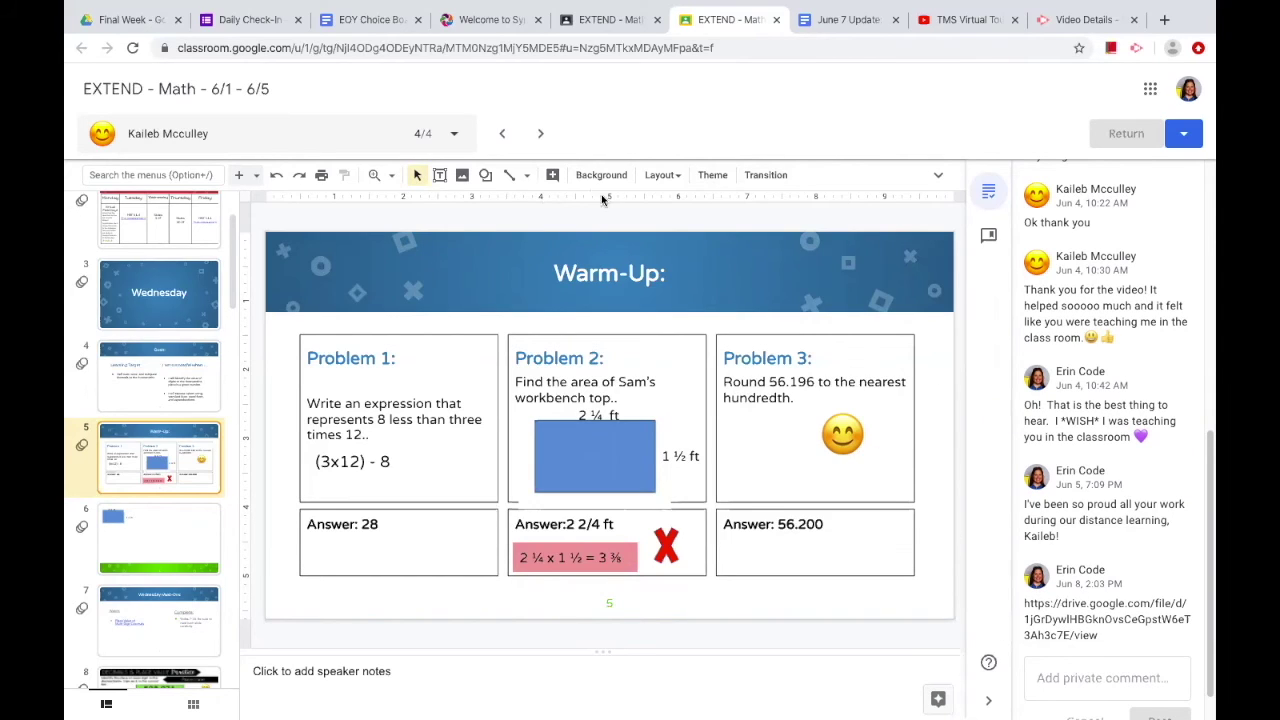
{"action": "left_click", "coordinate": [462, 176]}
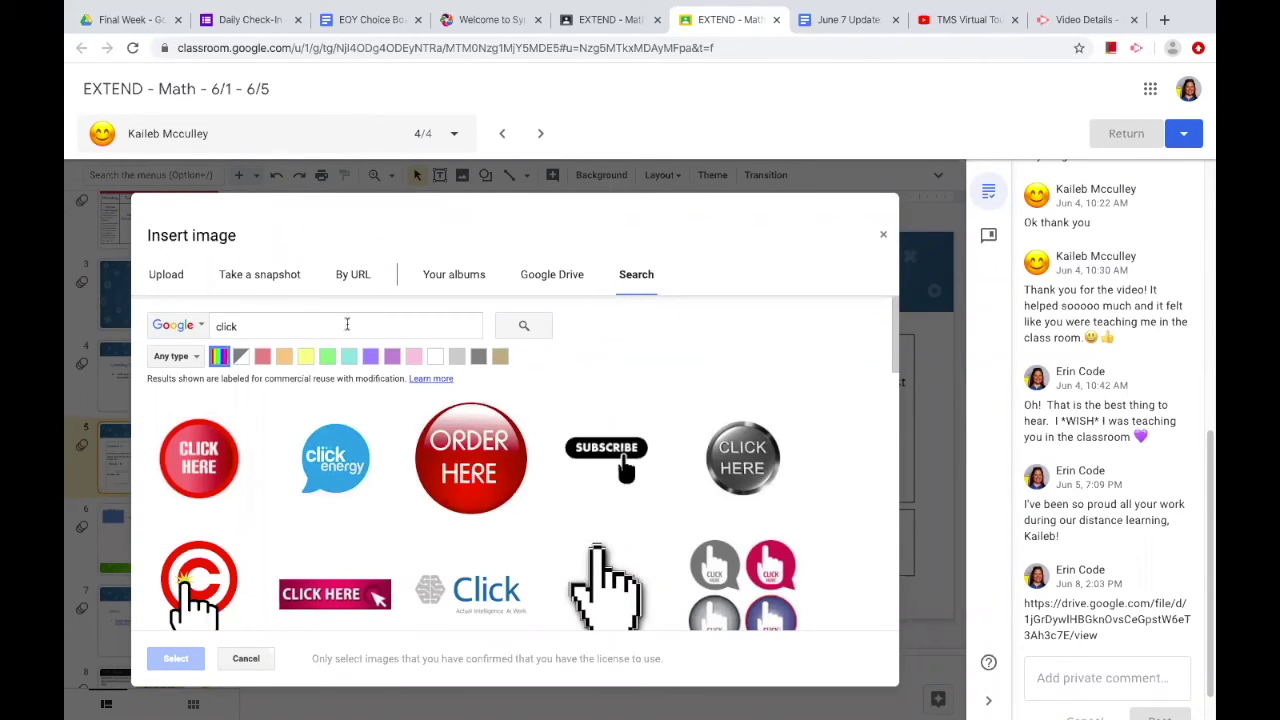
Step: Insert the red CLICK HERE image, shrink it to button size, and place it beside the Warm-Up title
{"action": "left_click", "coordinate": [203, 466]}
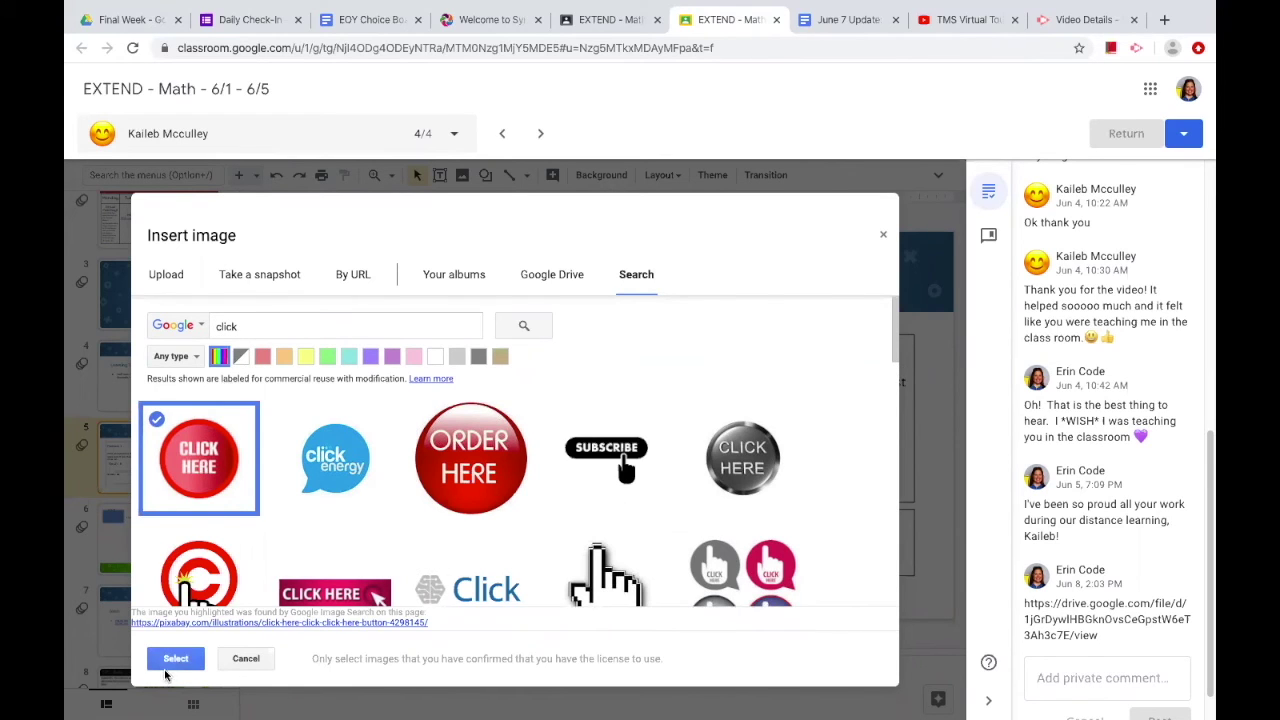
{"action": "left_click", "coordinate": [167, 664]}
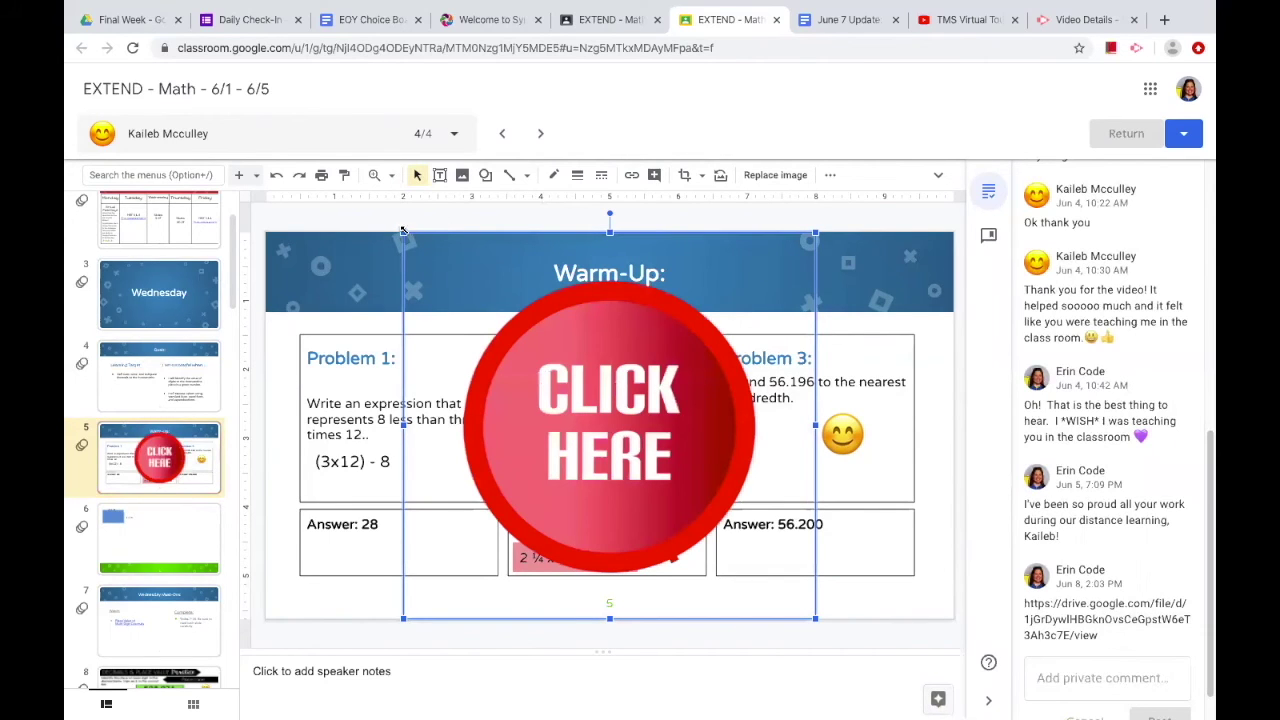
{"action": "left_click_drag", "start_coordinate": [565, 370], "coordinate": [672, 468]}
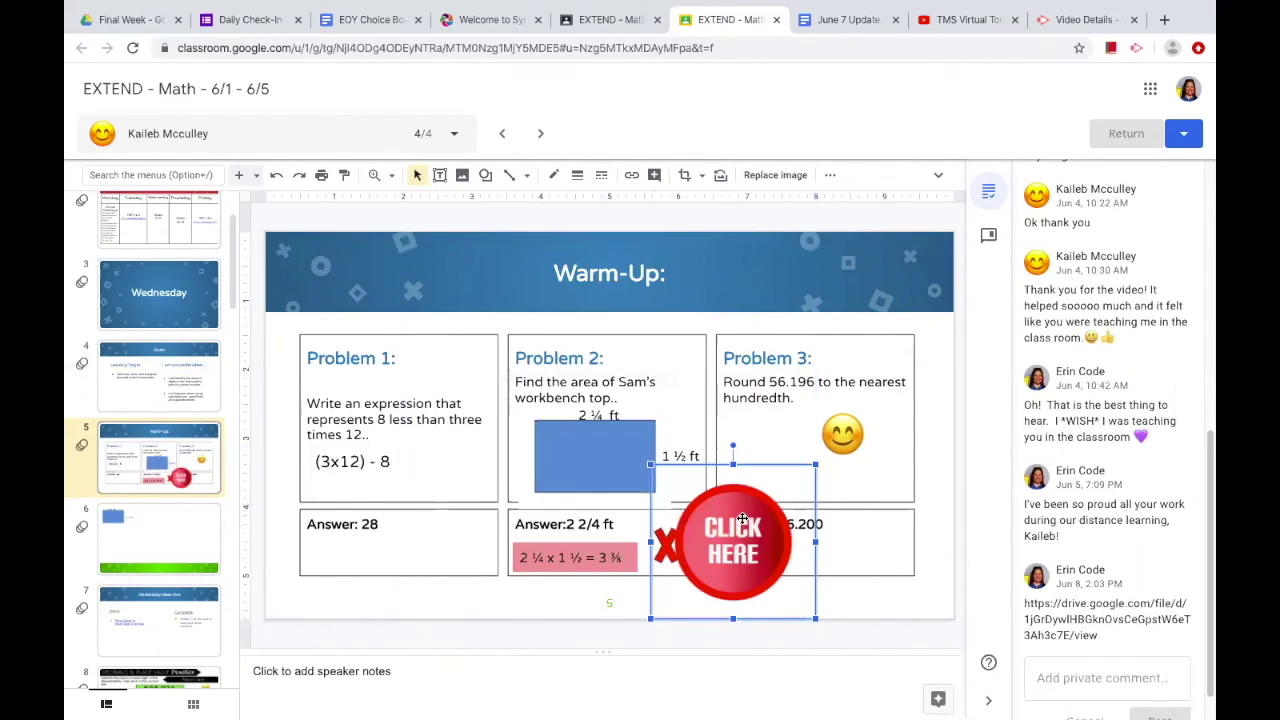
{"action": "left_click_drag", "start_coordinate": [740, 515], "coordinate": [660, 300]}
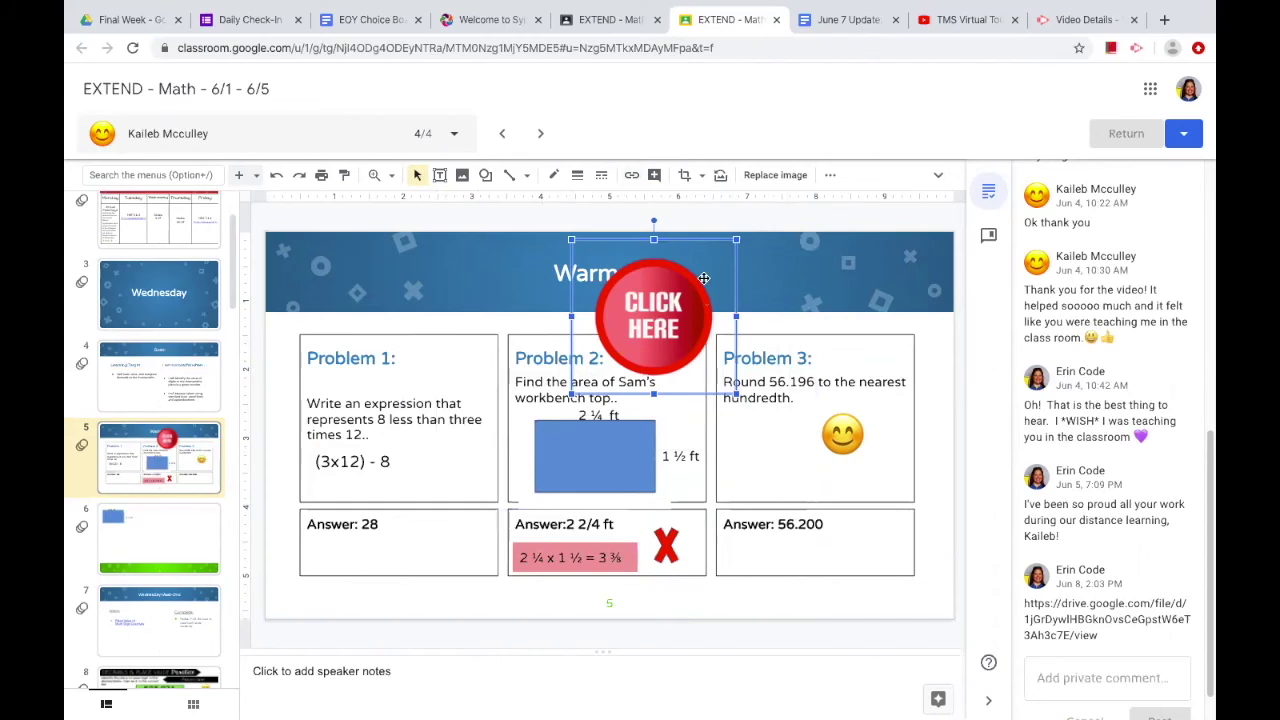
Step: Attach the feedback video's Drive URL as a link on the CLICK HERE button
{"action": "left_click", "coordinate": [631, 177]}
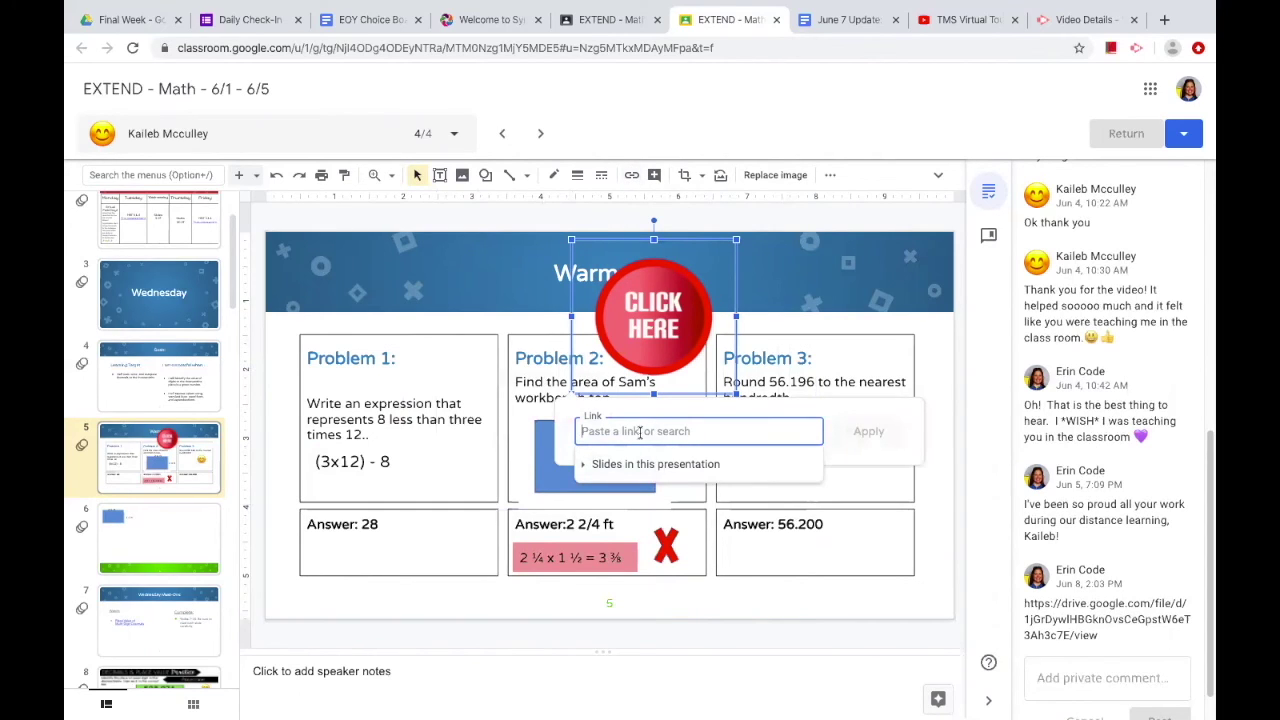
{"action": "right_click", "coordinate": [640, 432]}
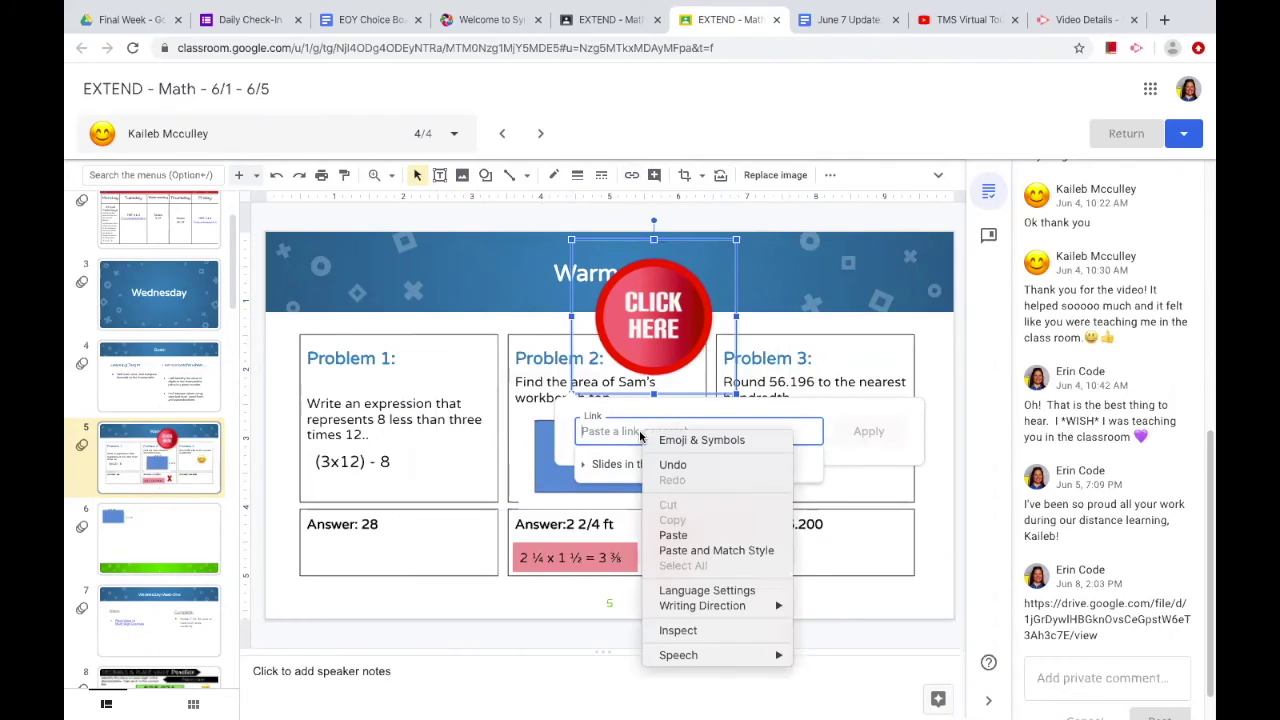
{"action": "left_click", "coordinate": [665, 530]}
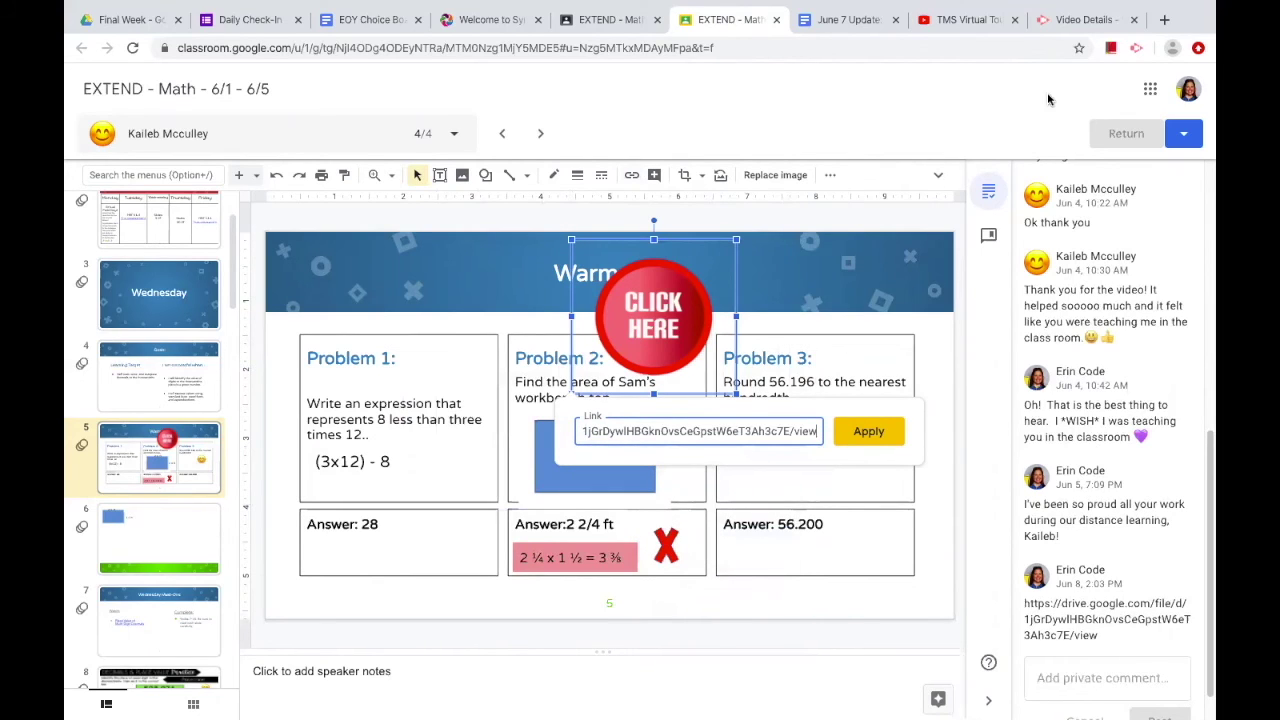
{"action": "key", "text": "Escape"}
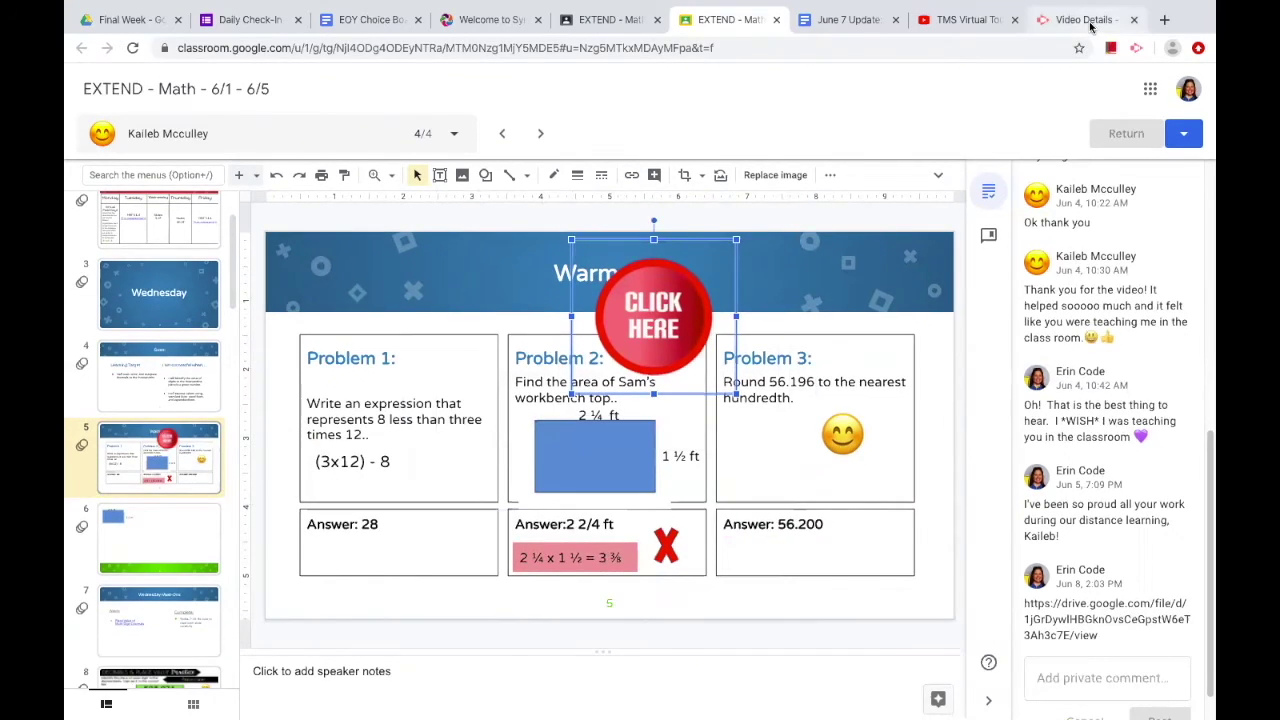
{"action": "left_click", "coordinate": [1092, 21]}
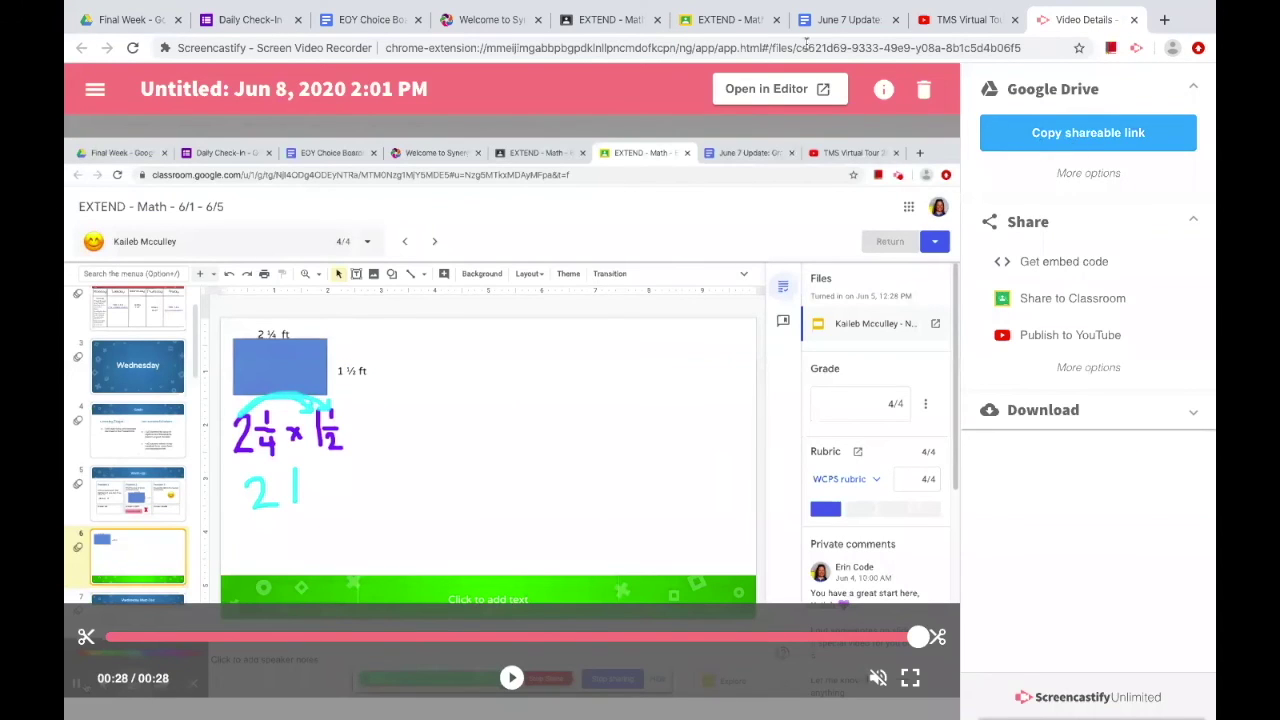
{"action": "left_click", "coordinate": [725, 20]}
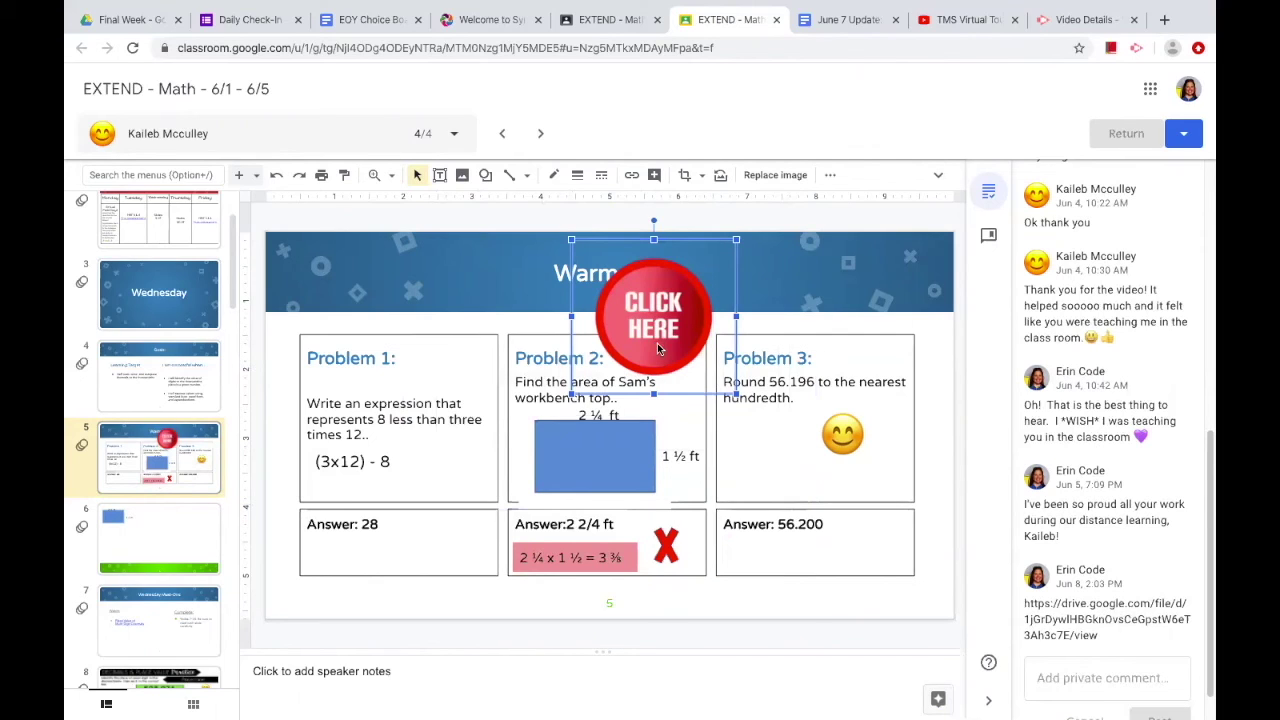
{"action": "left_click", "coordinate": [631, 175]}
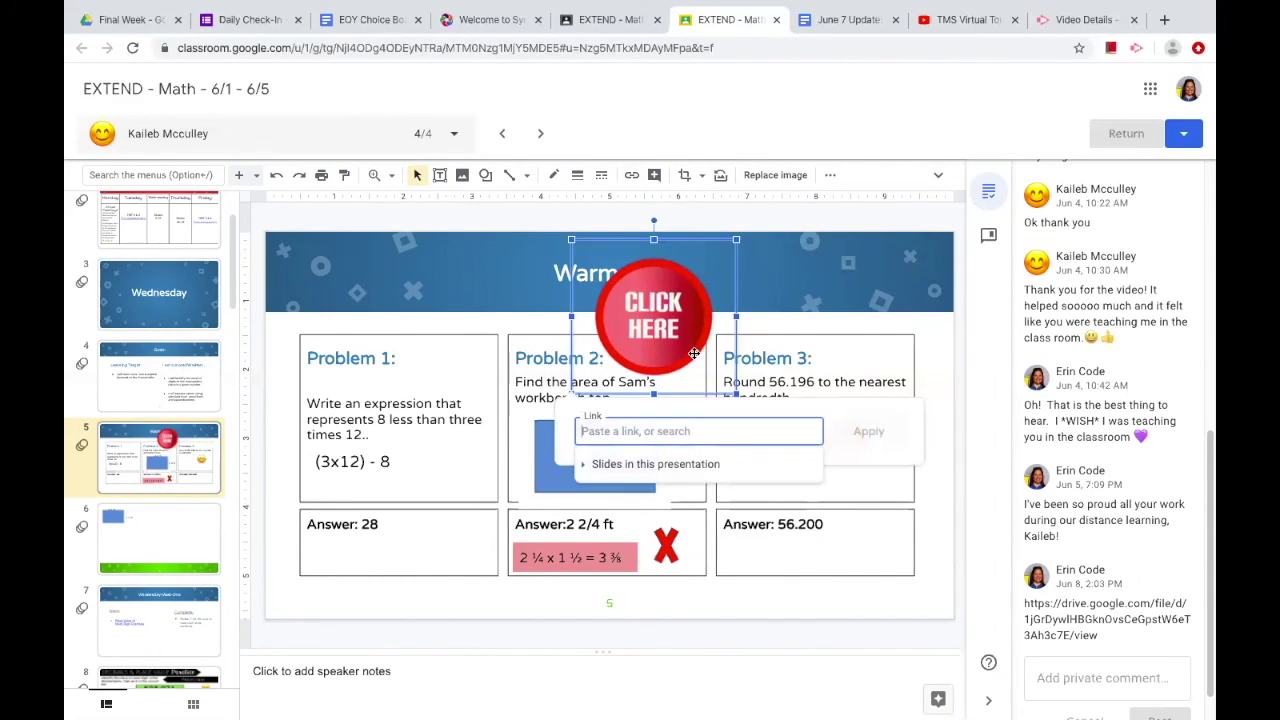
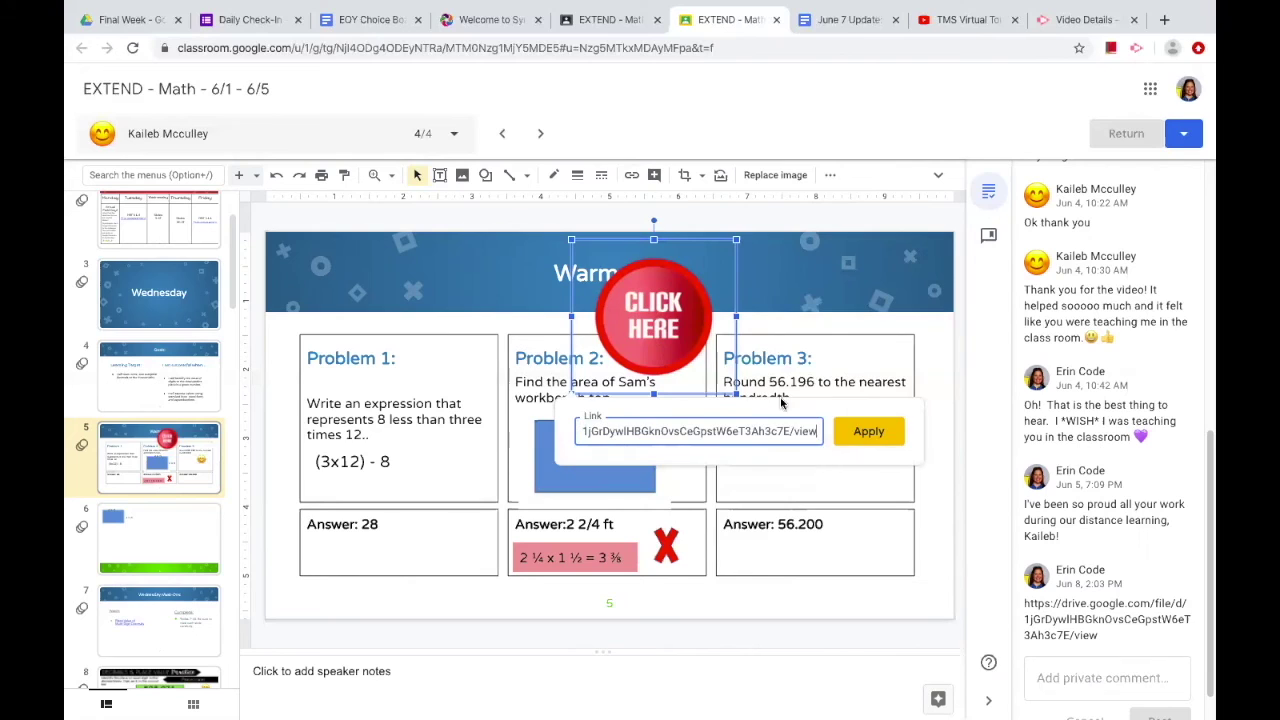
{"action": "left_click", "coordinate": [864, 431]}
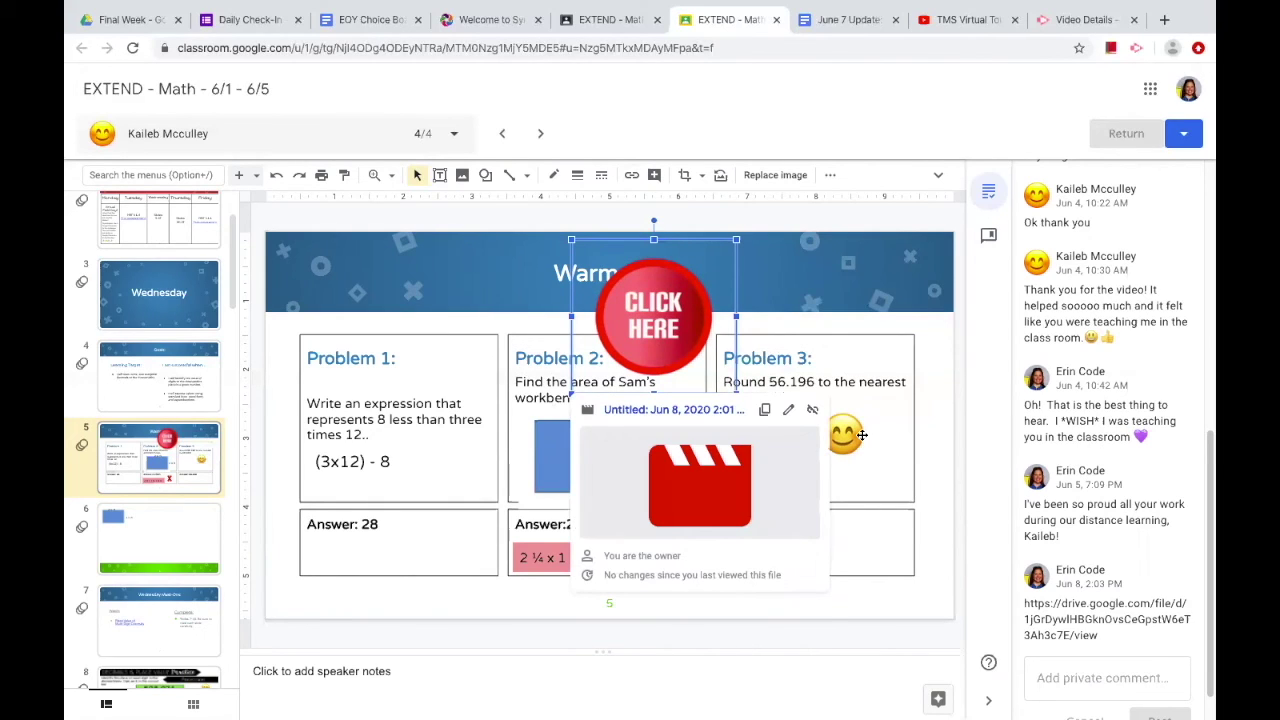